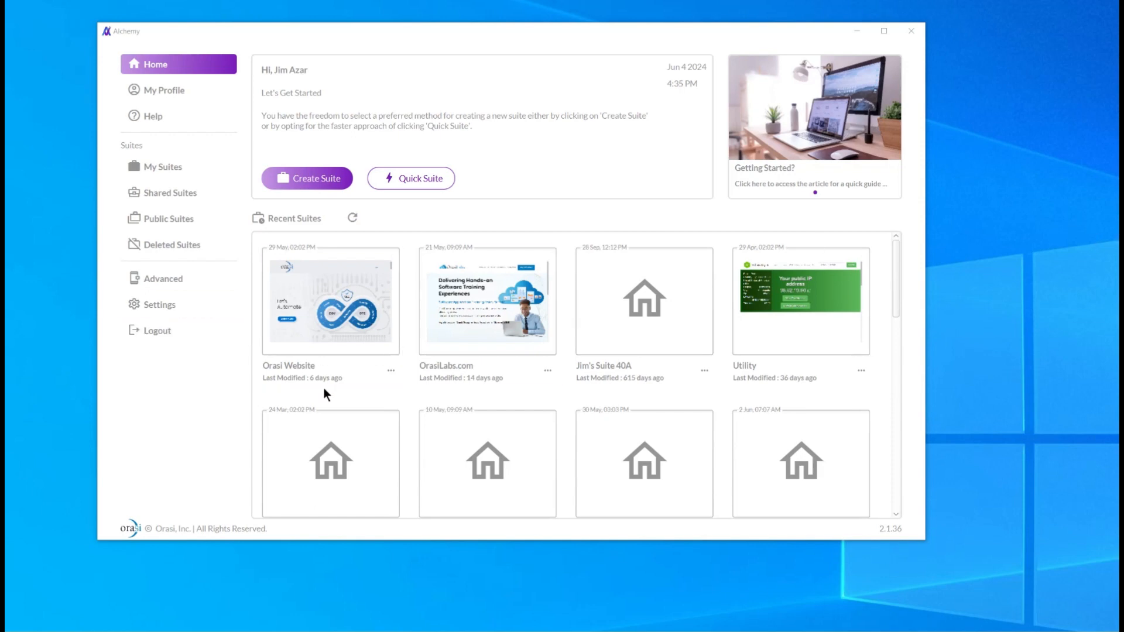
Open the Orasi Website suite and go to its data sources.
{"action": "left_click", "coordinate": [328, 311]}
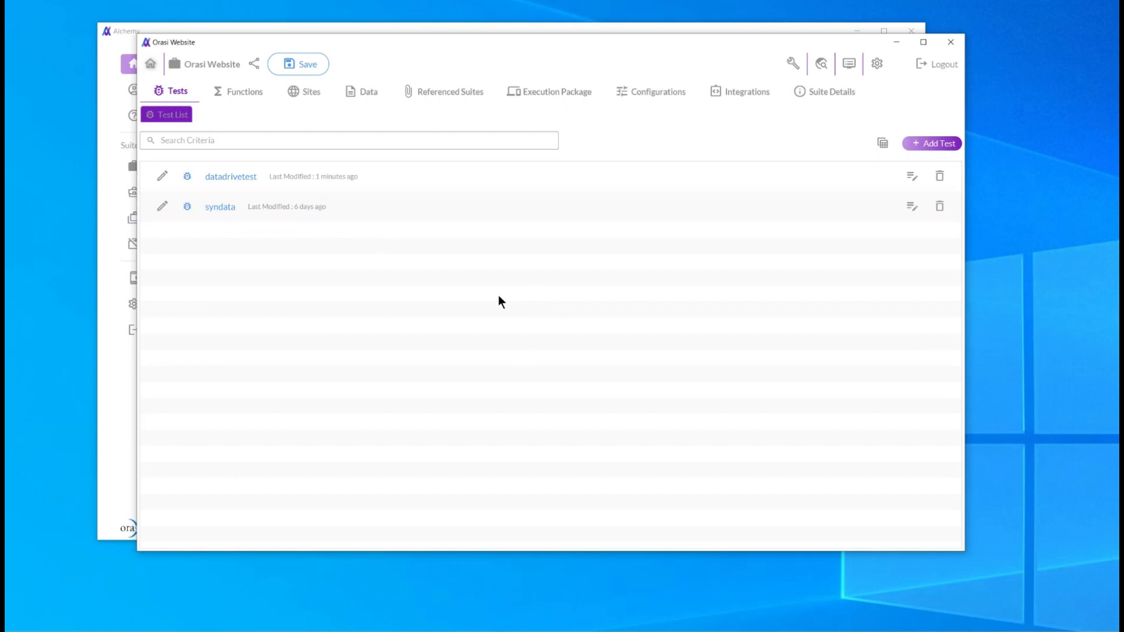
{"action": "left_click", "coordinate": [363, 91]}
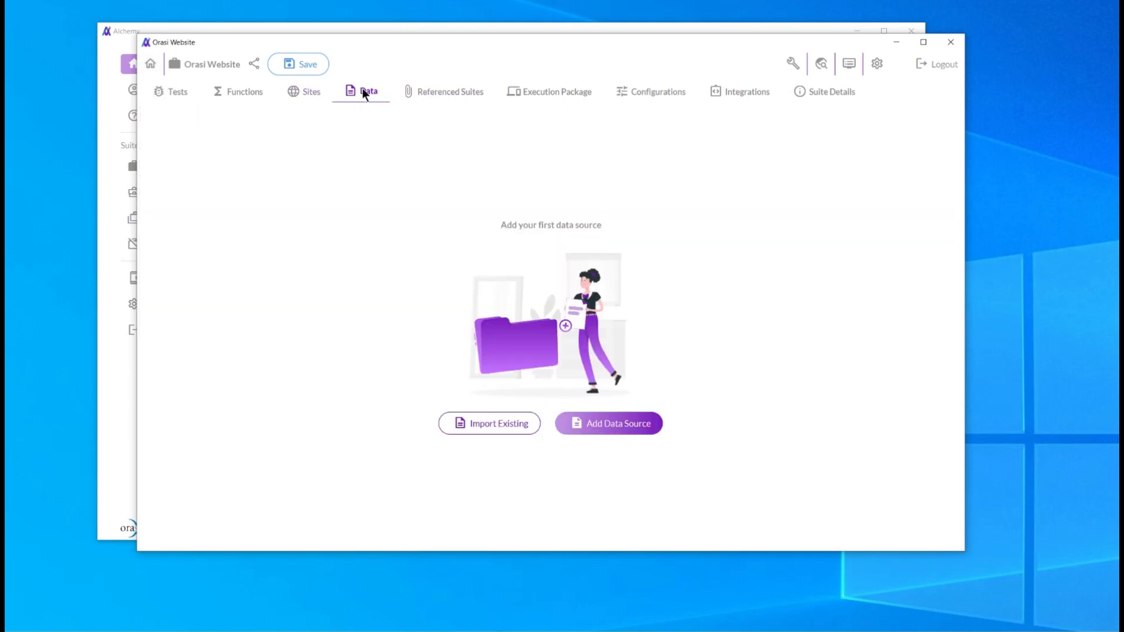
Create a new data source named Synthetic datasource, choosing its type from the type list.
{"action": "left_click", "coordinate": [594, 427]}
{"action": "left_click", "coordinate": [421, 165]}
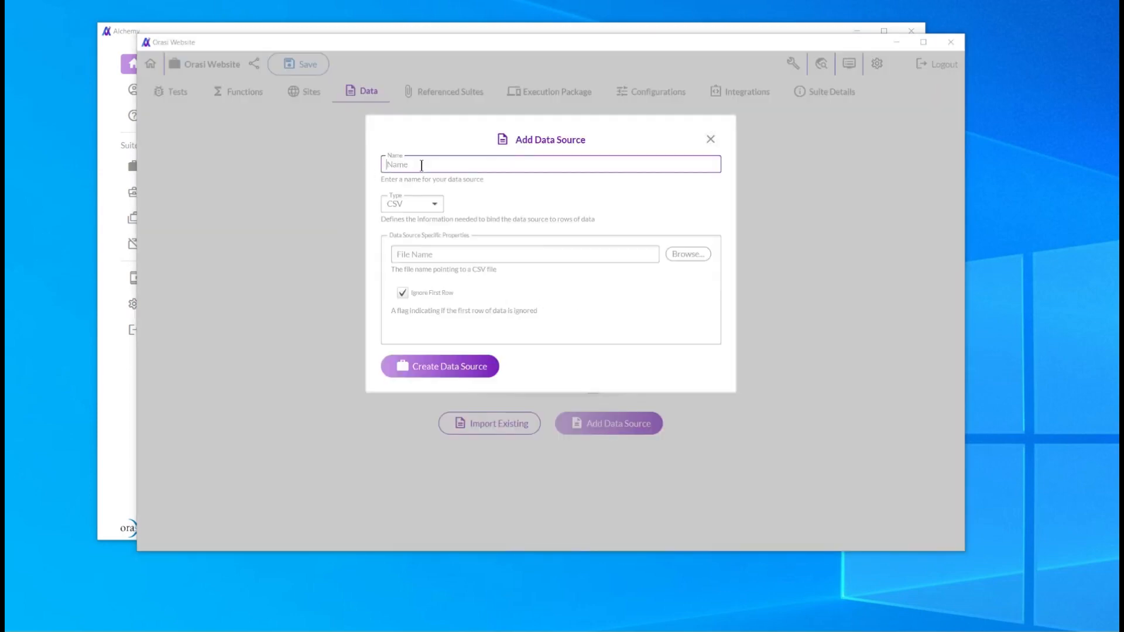
{"action": "type", "text": "Synthettic datadour"}
{"action": "key", "text": "BackSpace"}
{"action": "key", "text": "BackSpace"}
{"action": "key", "text": "BackSpace"}
{"action": "key", "text": "BackSpace"}
{"action": "type", "text": "source"}
{"action": "left_click", "coordinate": [423, 205]}
{"action": "left_click", "coordinate": [393, 236]}
{"action": "left_click", "coordinate": [426, 368]}
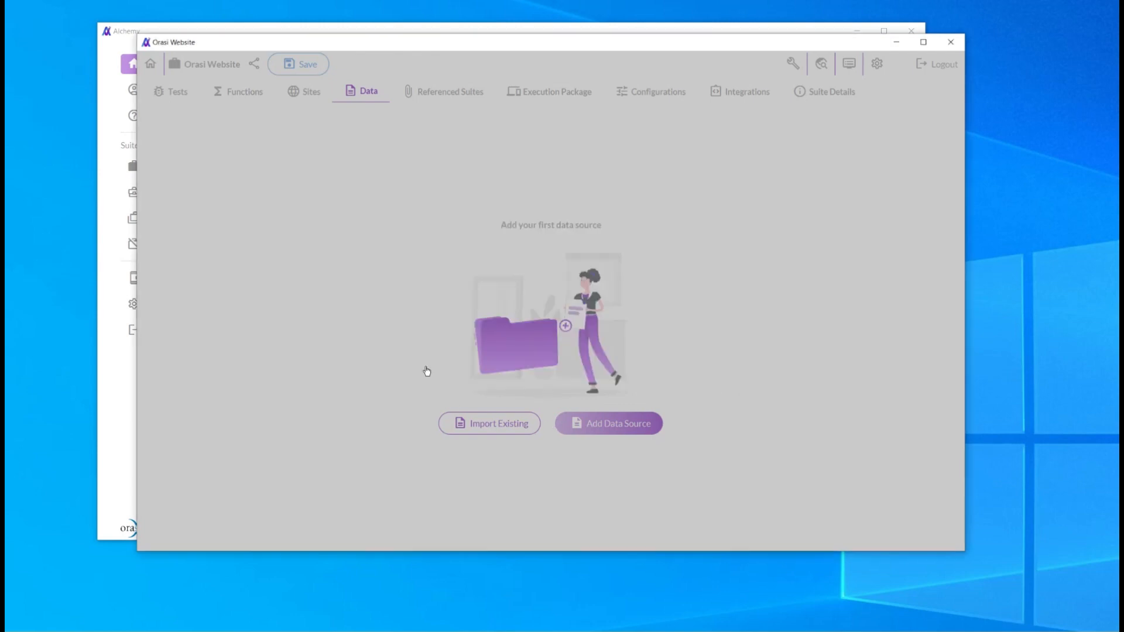
Add a table named Random People to the data source.
{"action": "left_click", "coordinate": [547, 446]}
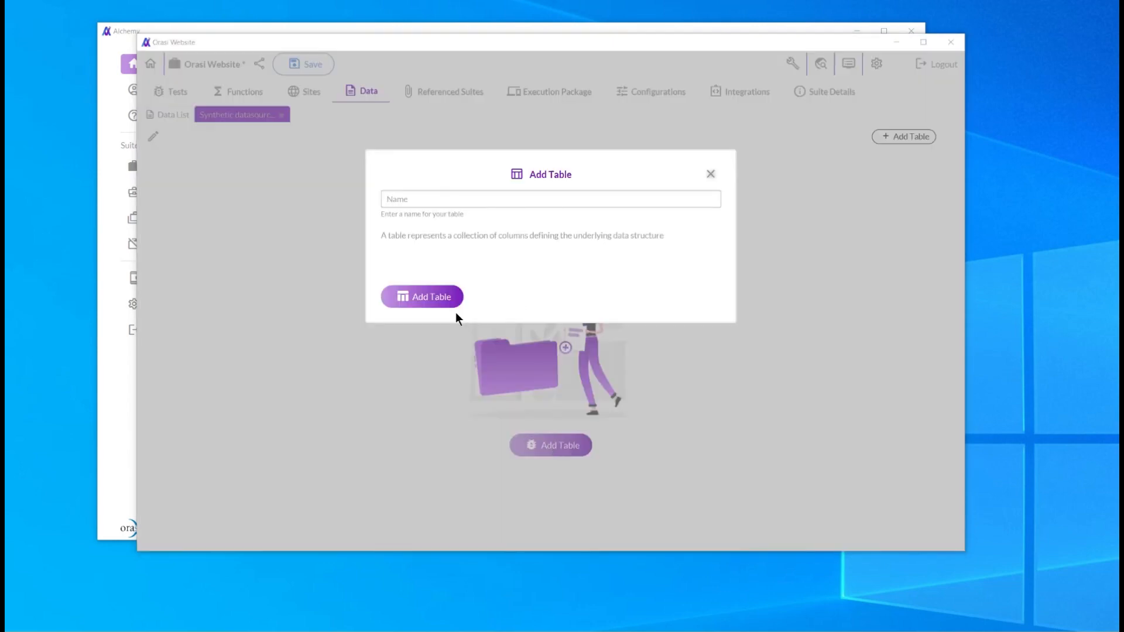
{"action": "left_click", "coordinate": [418, 199]}
{"action": "type", "text": "Random"}
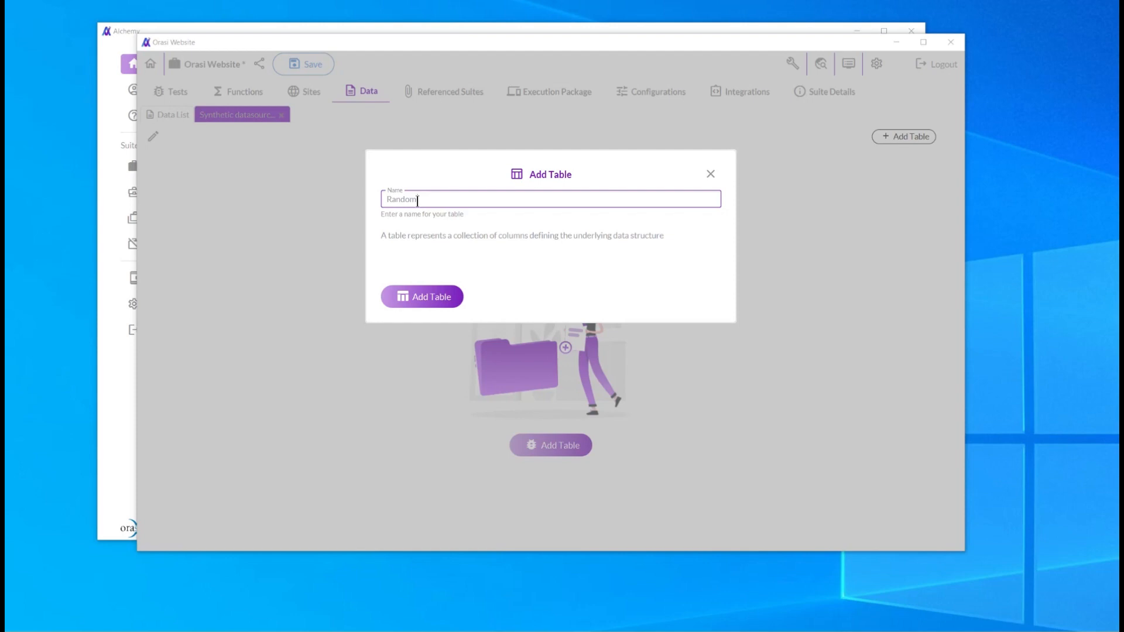
{"action": "type", "text": "People"}
{"action": "left_click", "coordinate": [420, 296]}
Add a field named first to Random People and set its field type to First Name.
{"action": "mouse_move", "coordinate": [193, 160]}
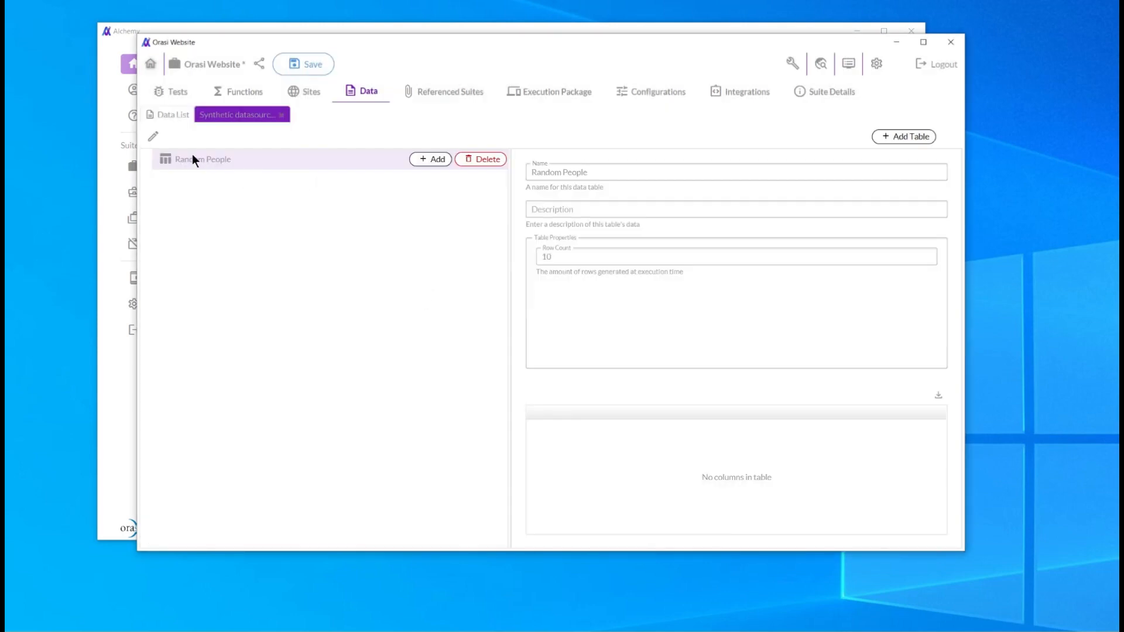
{"action": "left_click", "coordinate": [430, 160]}
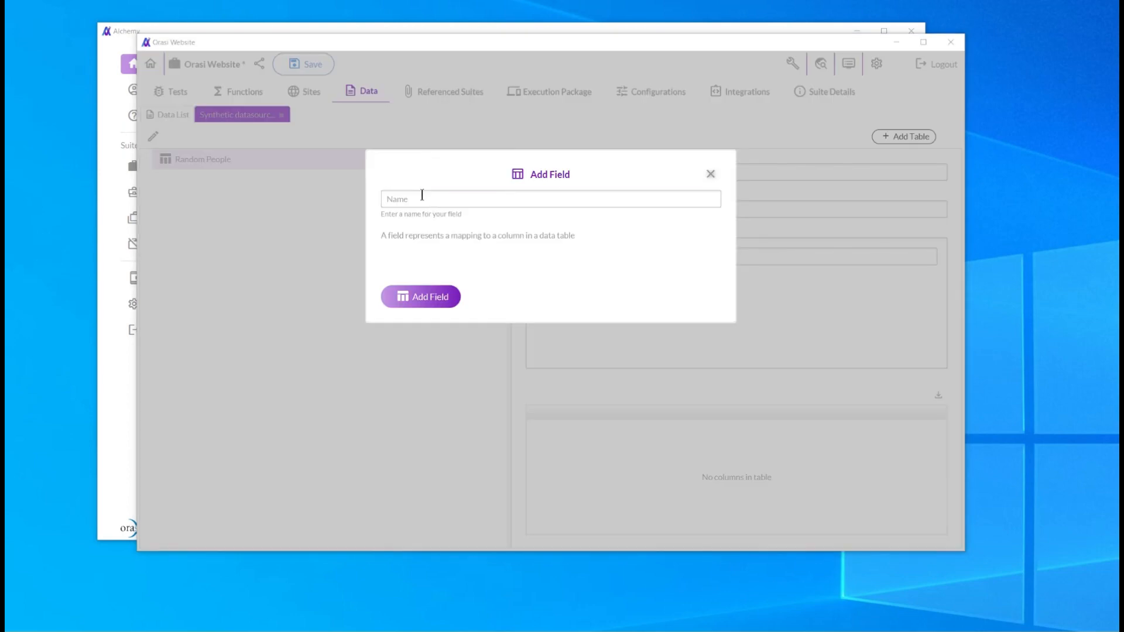
{"action": "type", "text": "frist"}
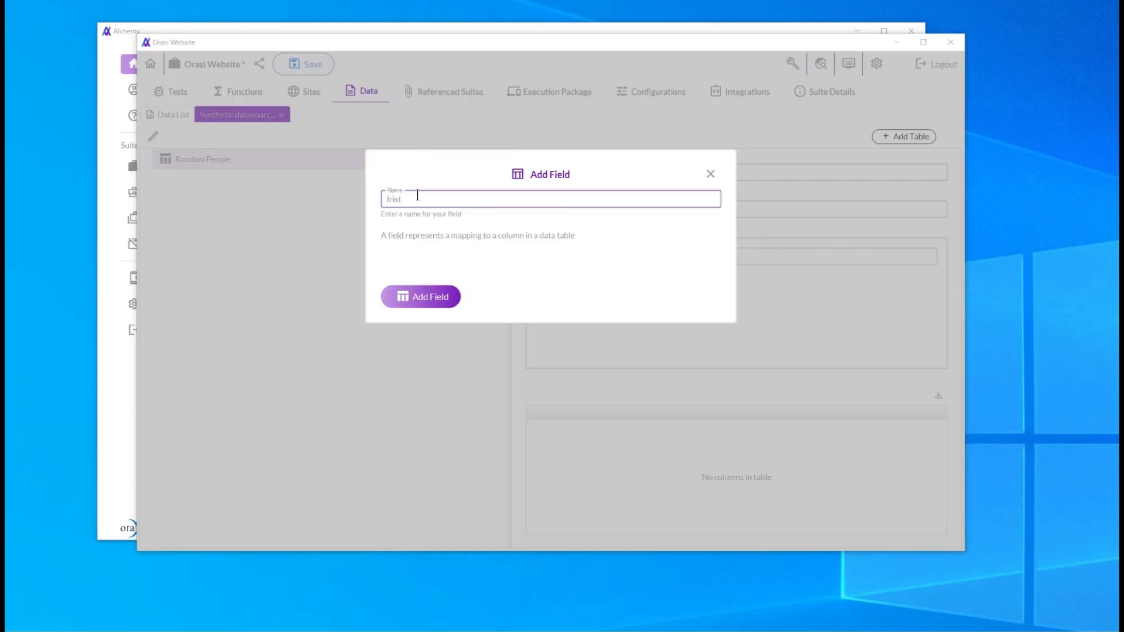
{"action": "left_click_drag", "start_coordinate": [413, 199], "coordinate": [376, 200]}
{"action": "type", "text": "first"}
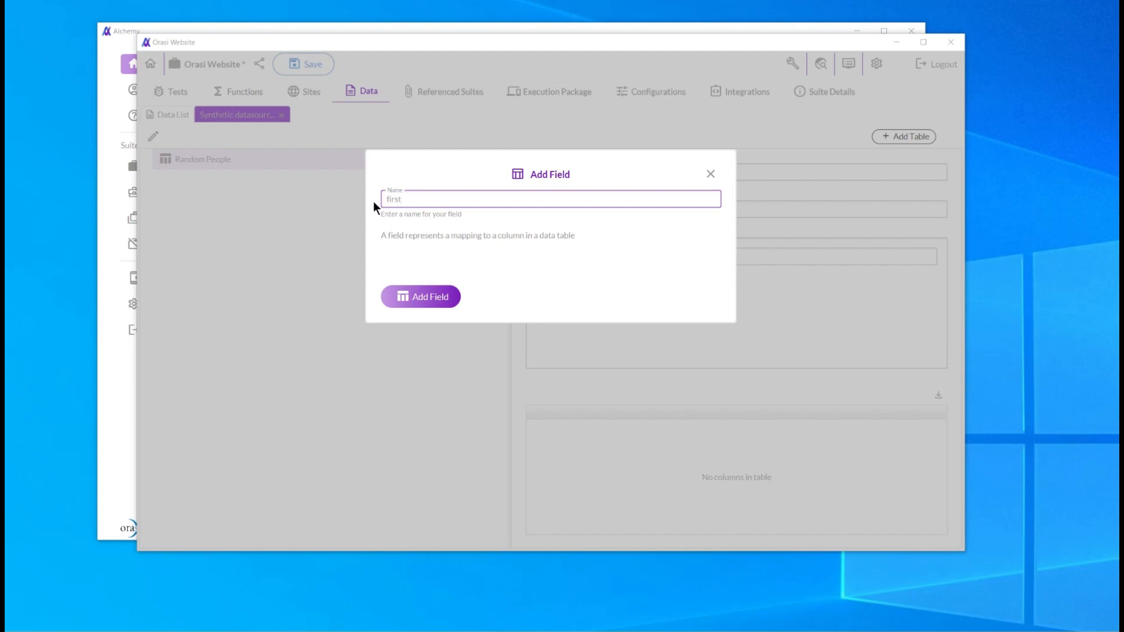
{"action": "left_click", "coordinate": [422, 297]}
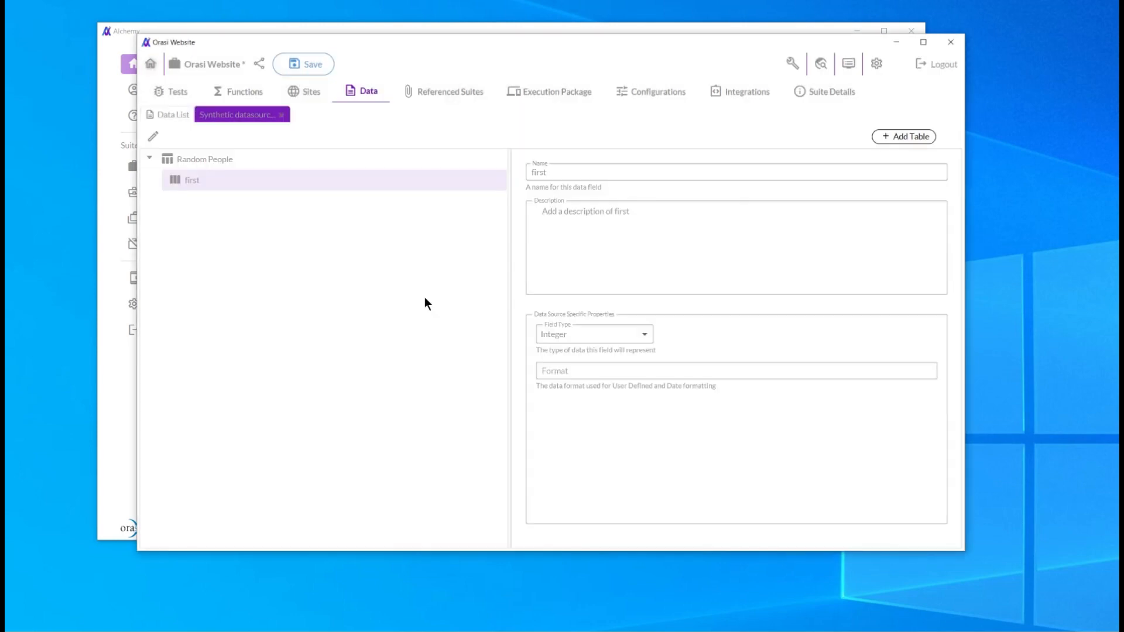
{"action": "left_click", "coordinate": [643, 334]}
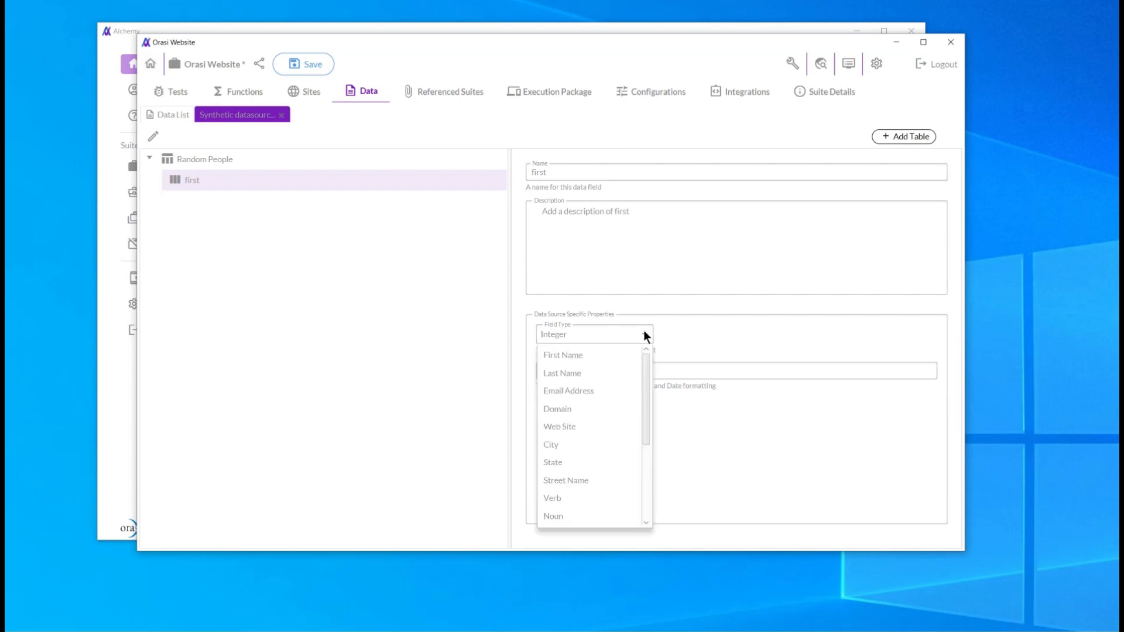
{"action": "left_click", "coordinate": [553, 354]}
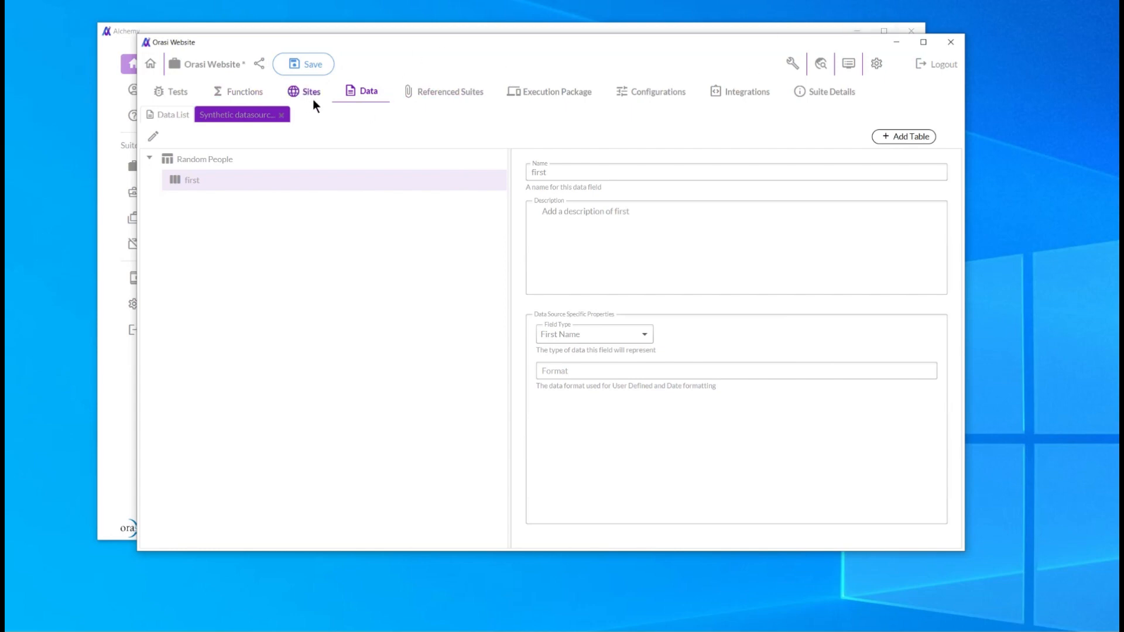
Add a field named last to Random People and set its field type to Last Name.
{"action": "mouse_move", "coordinate": [241, 158]}
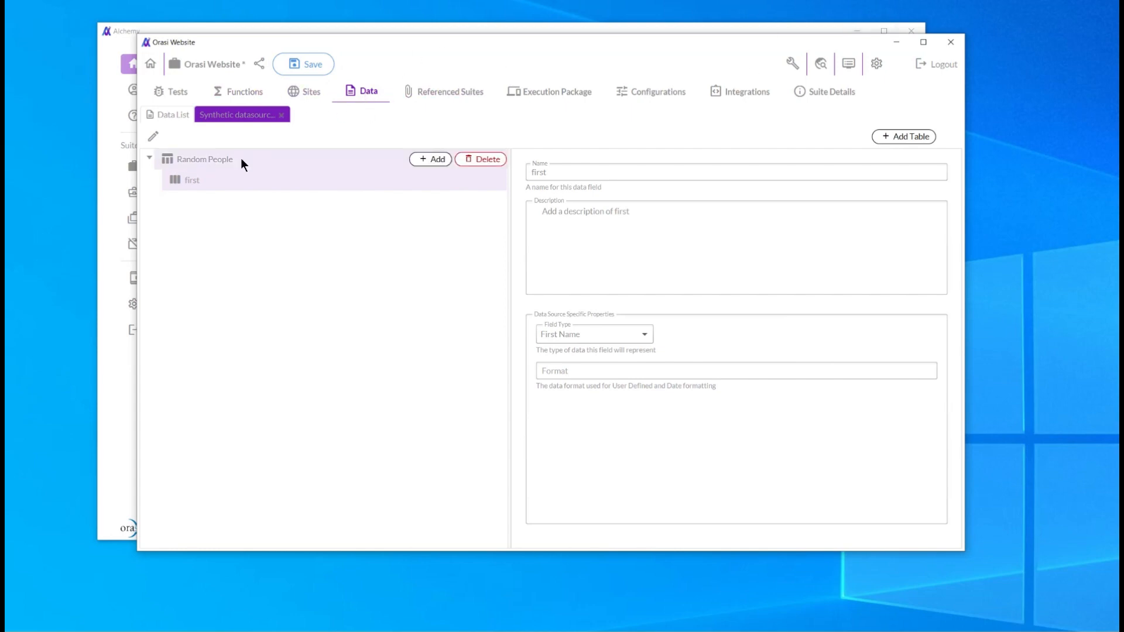
{"action": "left_click", "coordinate": [432, 158]}
{"action": "left_click", "coordinate": [429, 198]}
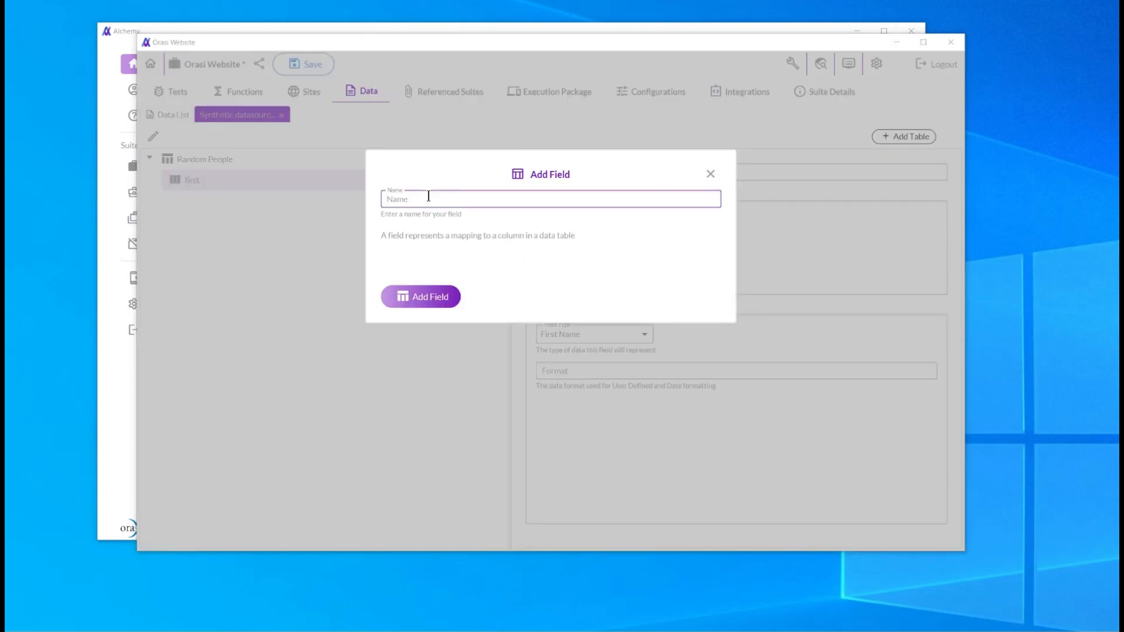
{"action": "type", "text": "last"}
{"action": "left_click", "coordinate": [423, 298]}
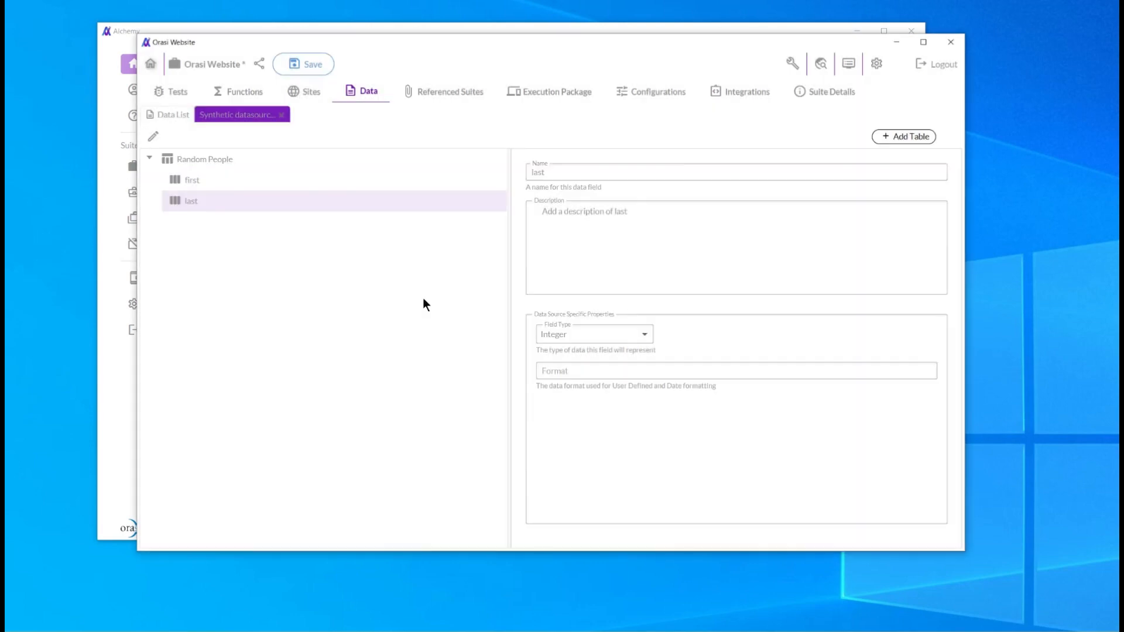
{"action": "left_click", "coordinate": [642, 332]}
{"action": "left_click", "coordinate": [562, 373]}
Add a field named email to Random People and set its field type to Email Address.
{"action": "left_click", "coordinate": [432, 159]}
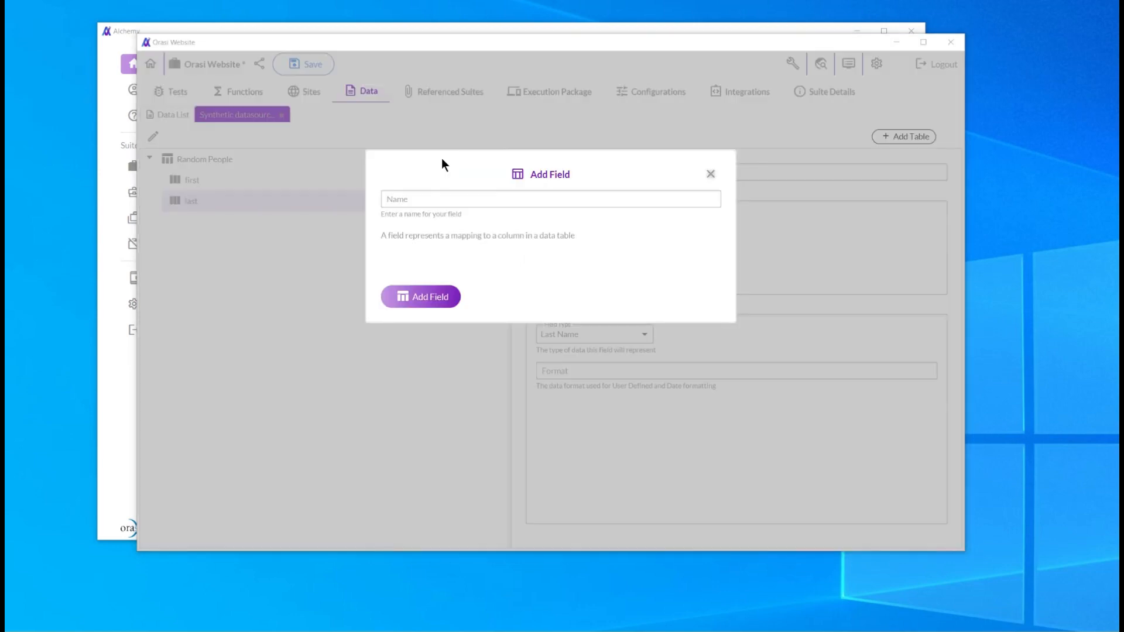
{"action": "left_click", "coordinate": [437, 202]}
{"action": "type", "text": "e"}
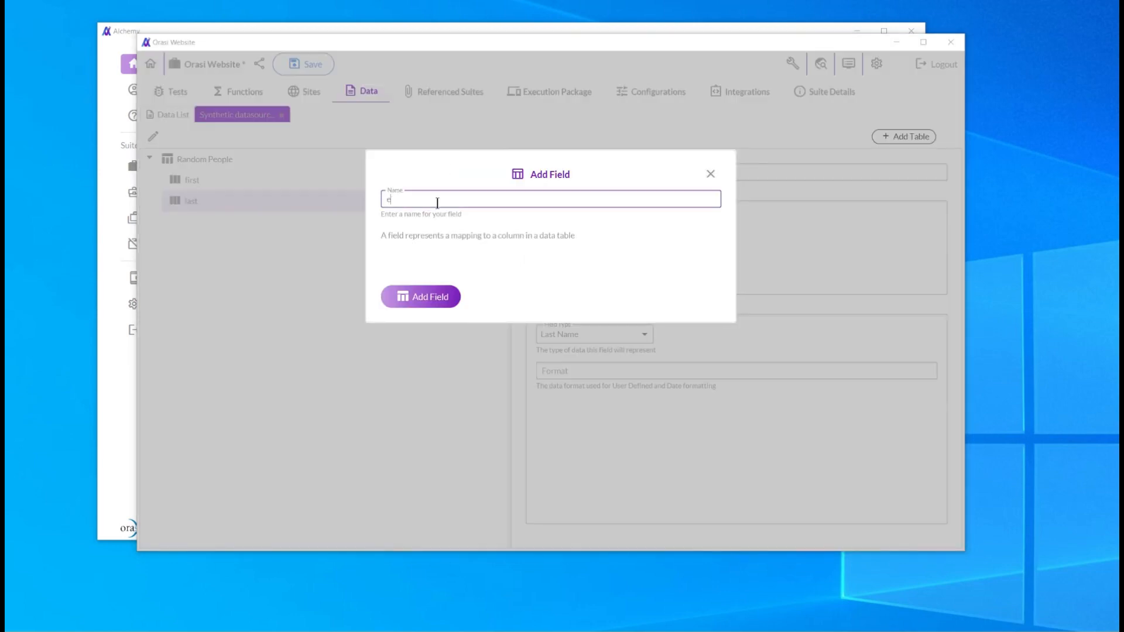
{"action": "type", "text": "mail"}
{"action": "left_click", "coordinate": [419, 295]}
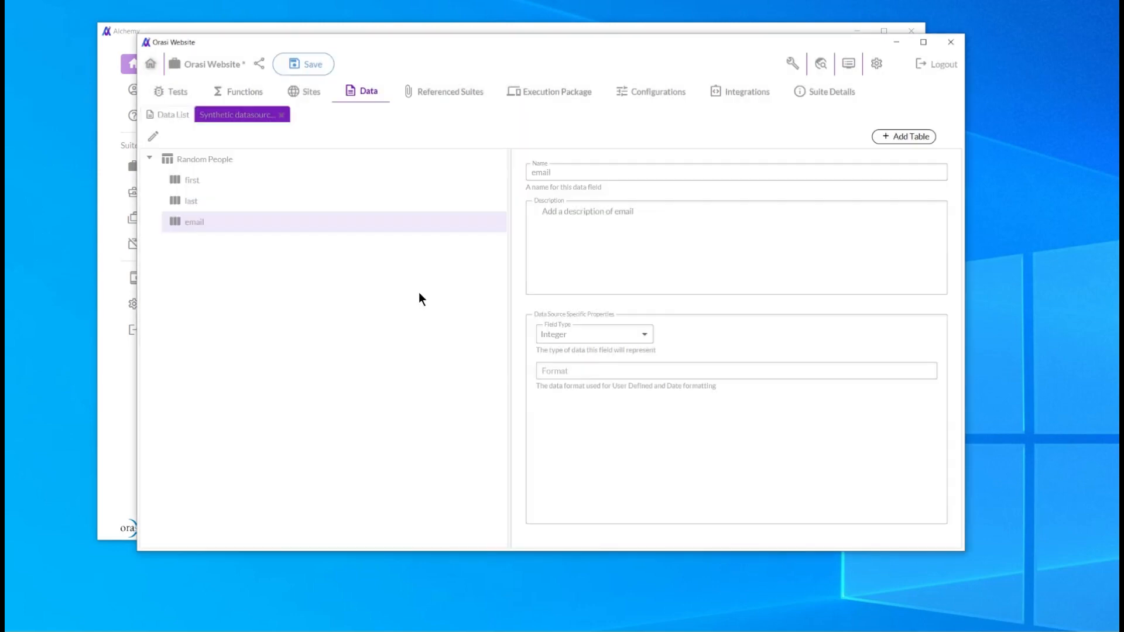
{"action": "left_click", "coordinate": [647, 334]}
{"action": "left_click", "coordinate": [583, 391]}
Add a field named phone to Random People and set its field type to User Defined.
{"action": "mouse_move", "coordinate": [238, 156]}
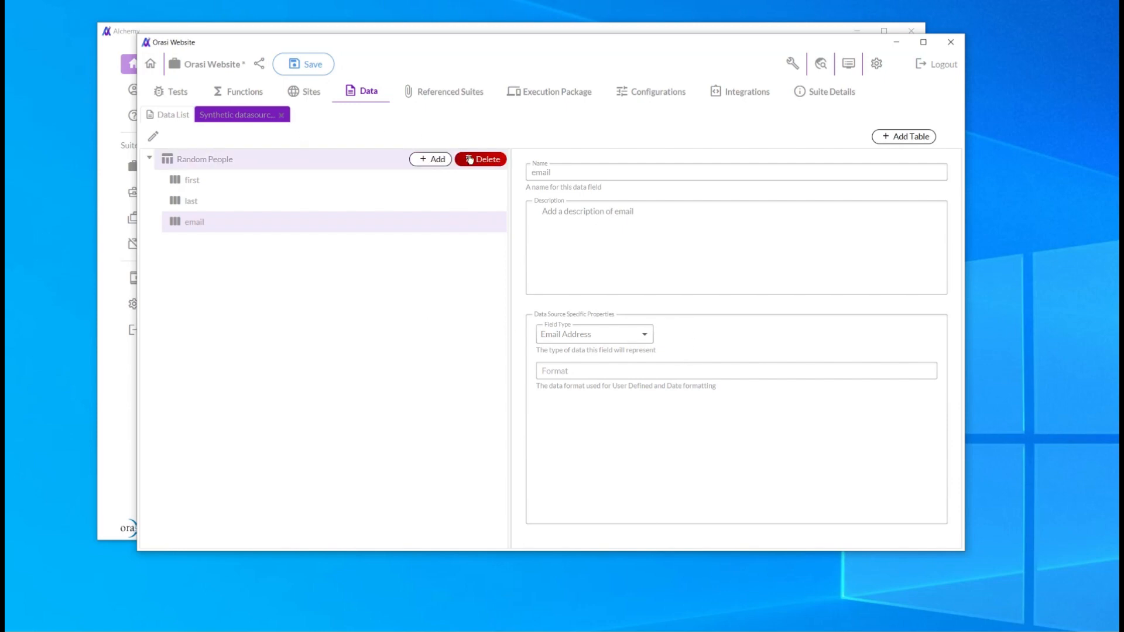
{"action": "left_click", "coordinate": [428, 160]}
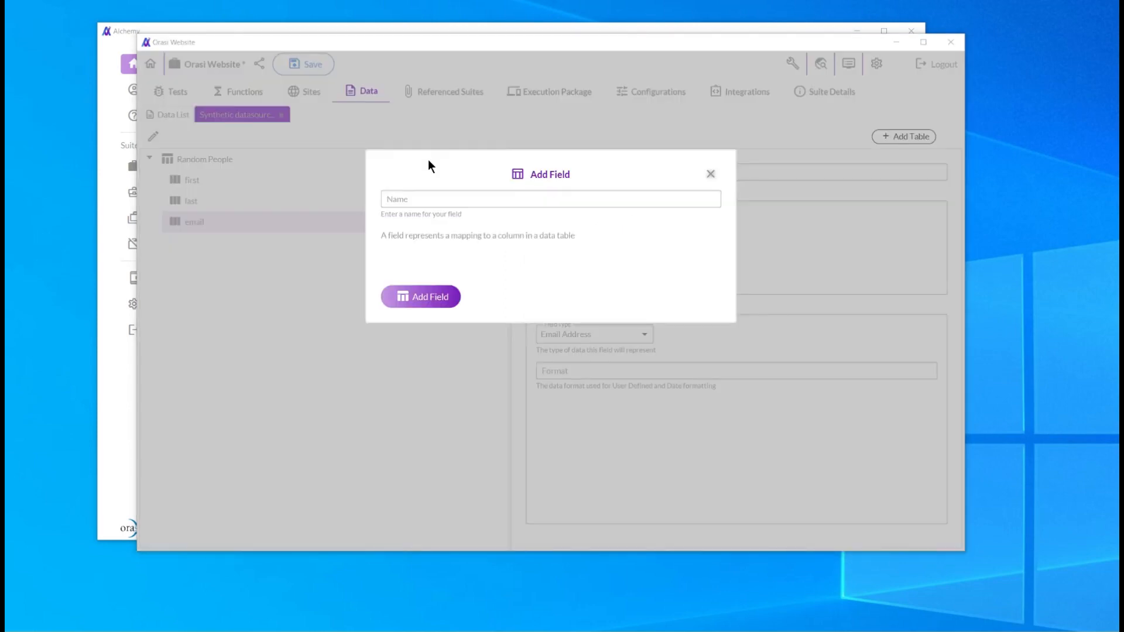
{"action": "left_click", "coordinate": [414, 200]}
{"action": "type", "text": "phone"}
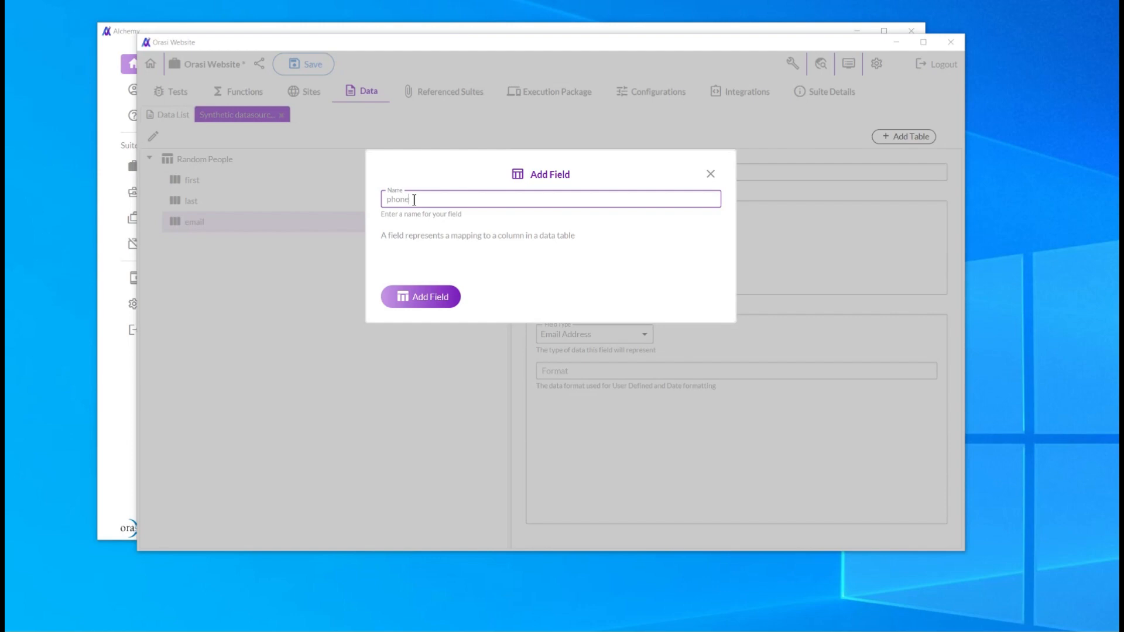
{"action": "left_click", "coordinate": [422, 296]}
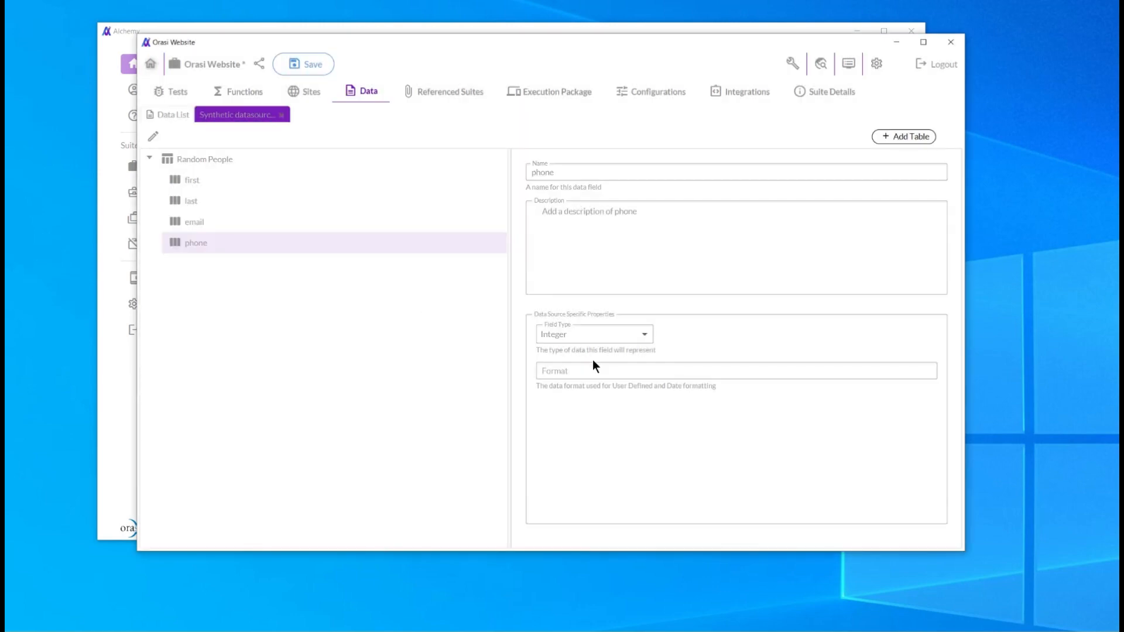
{"action": "left_click", "coordinate": [646, 332]}
{"action": "left_click_drag", "start_coordinate": [645, 364], "coordinate": [657, 449]}
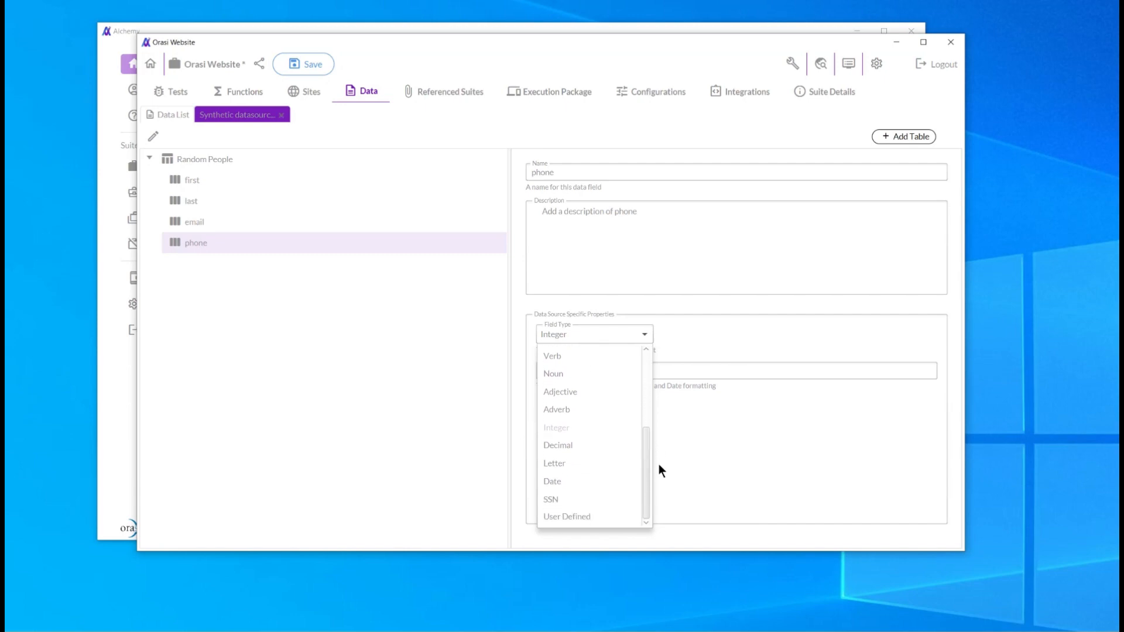
{"action": "left_click", "coordinate": [567, 517]}
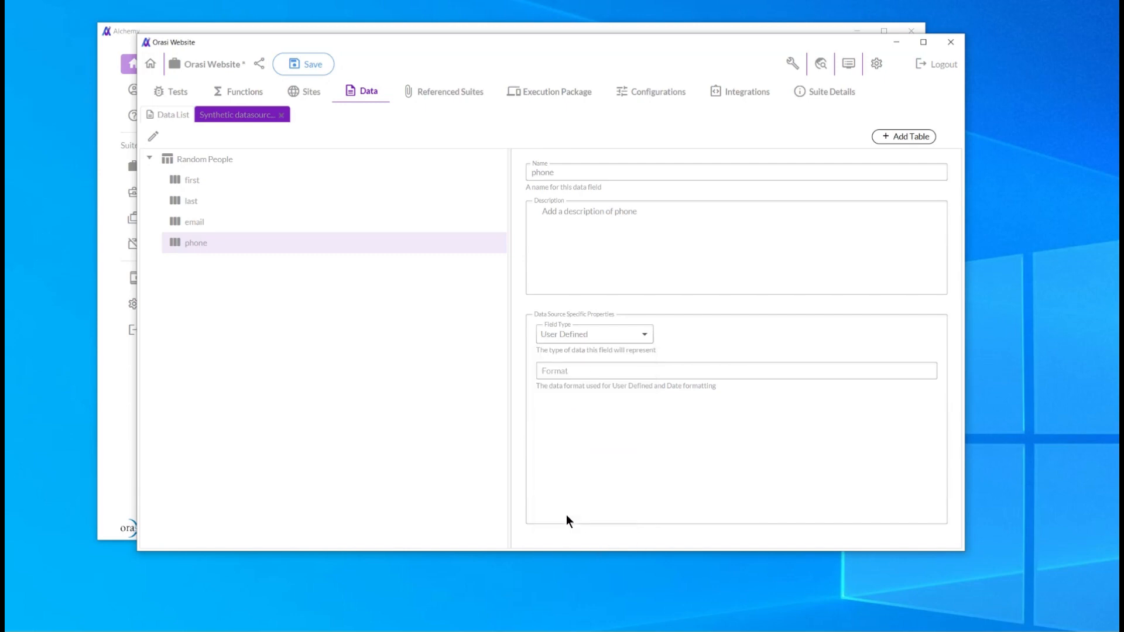
Set the phone field's format to ###-###-#### and save the suite.
{"action": "left_click", "coordinate": [560, 369]}
{"action": "type", "text": "###- ###-###-####"}
{"action": "left_click", "coordinate": [305, 64]}
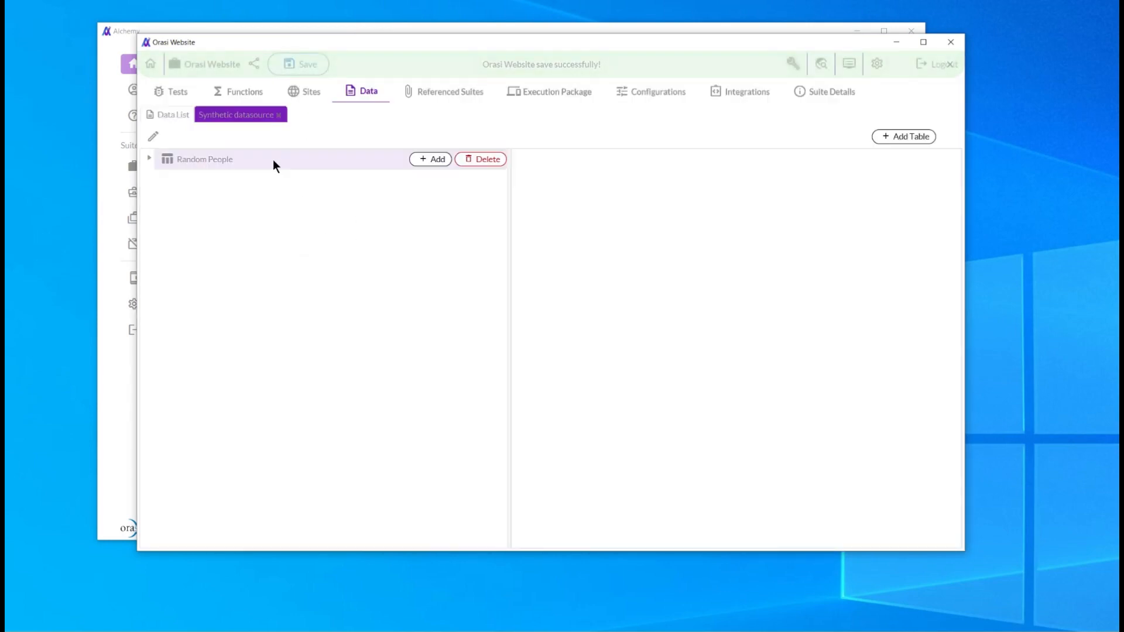
Set the Random People table's row count to 4 and save the suite.
{"action": "left_click", "coordinate": [183, 157]}
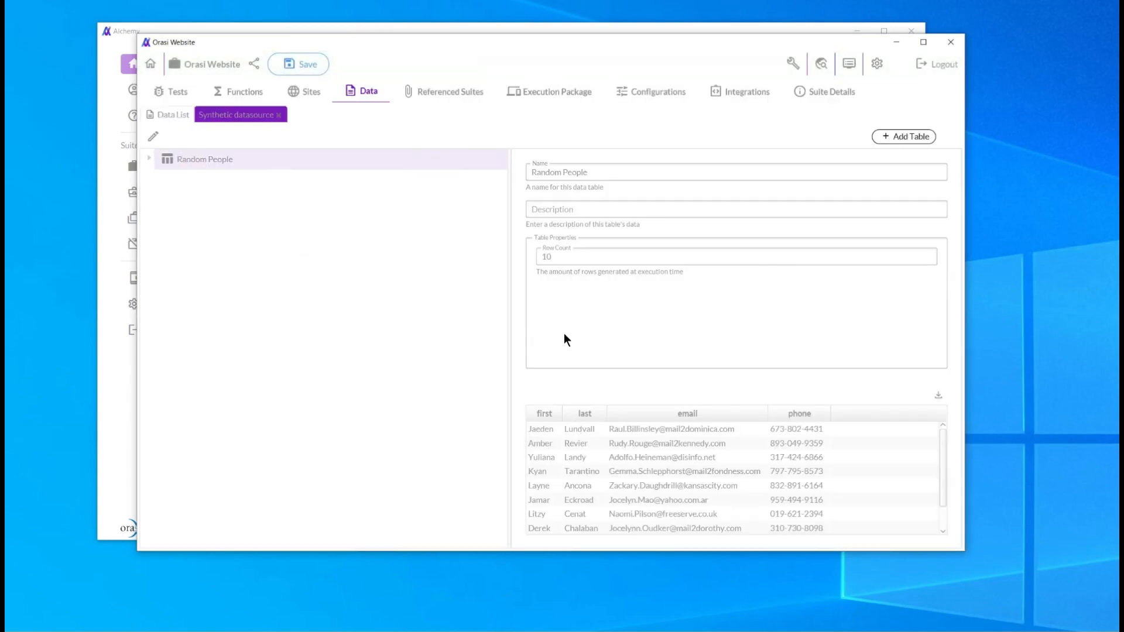
{"action": "double_click", "coordinate": [555, 256]}
{"action": "type", "text": "4"}
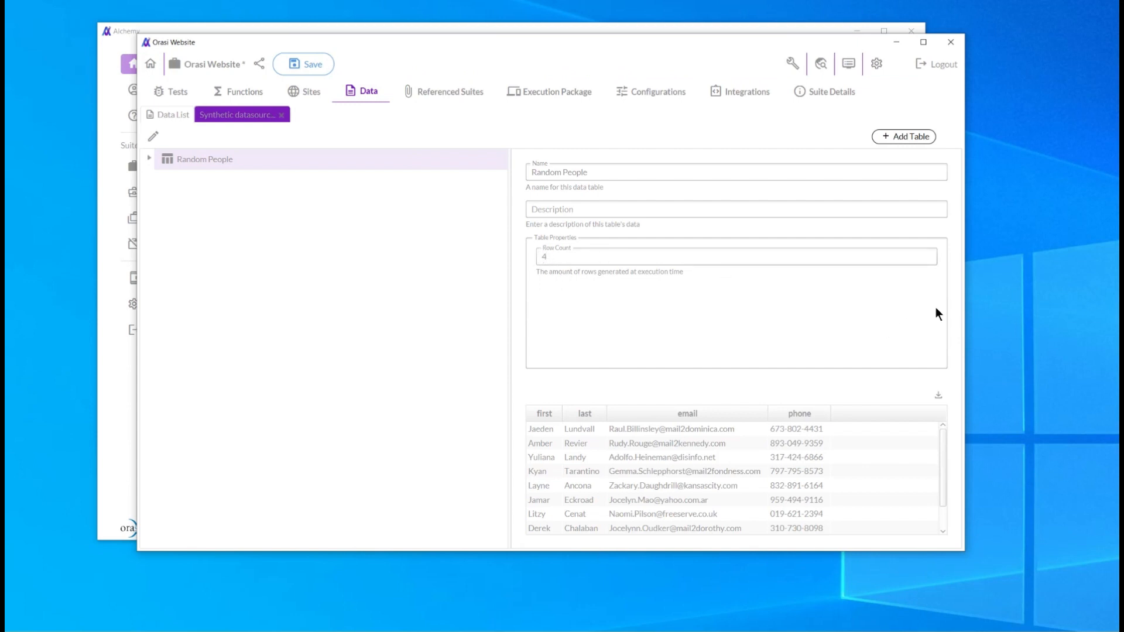
{"action": "left_click", "coordinate": [309, 67]}
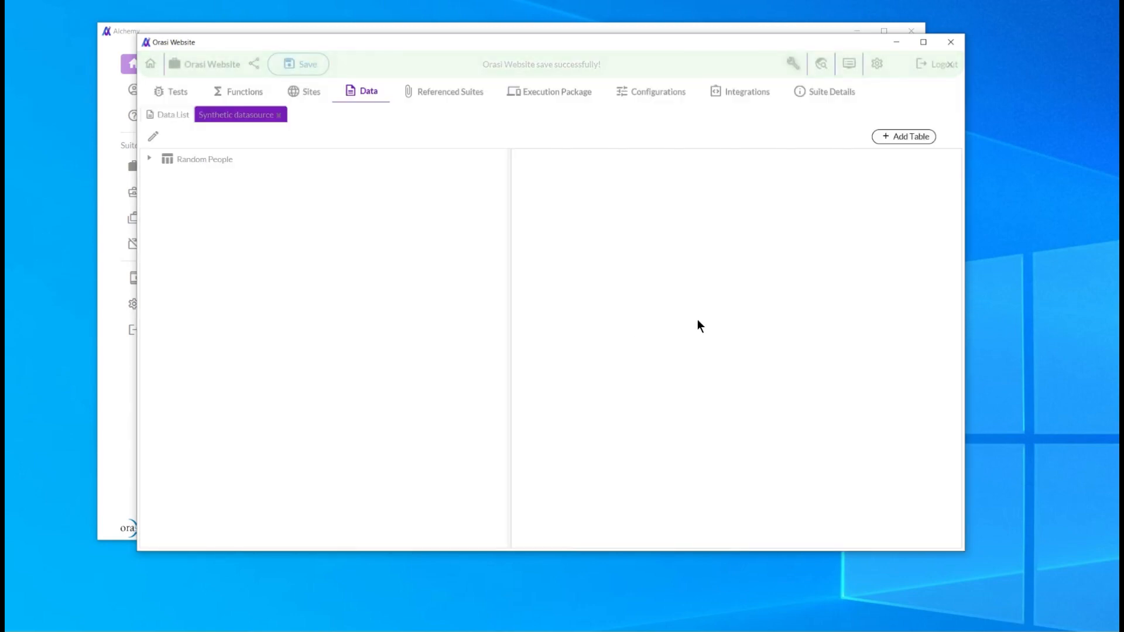
Expand the Random People table and review its generated preview rows.
{"action": "left_click", "coordinate": [150, 159]}
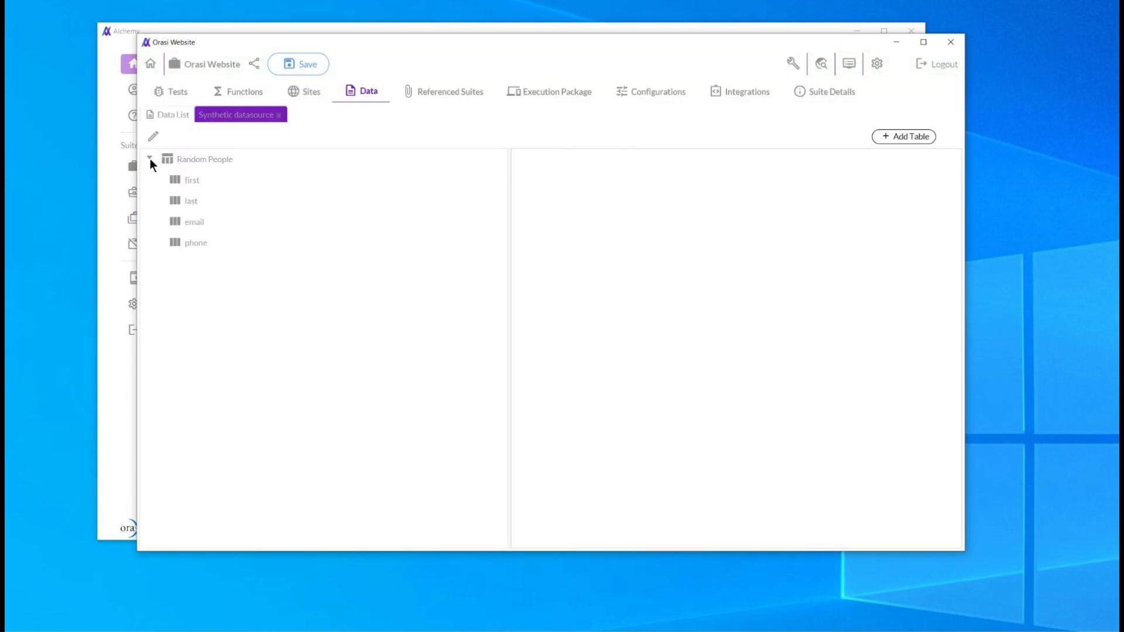
{"action": "left_click", "coordinate": [199, 160]}
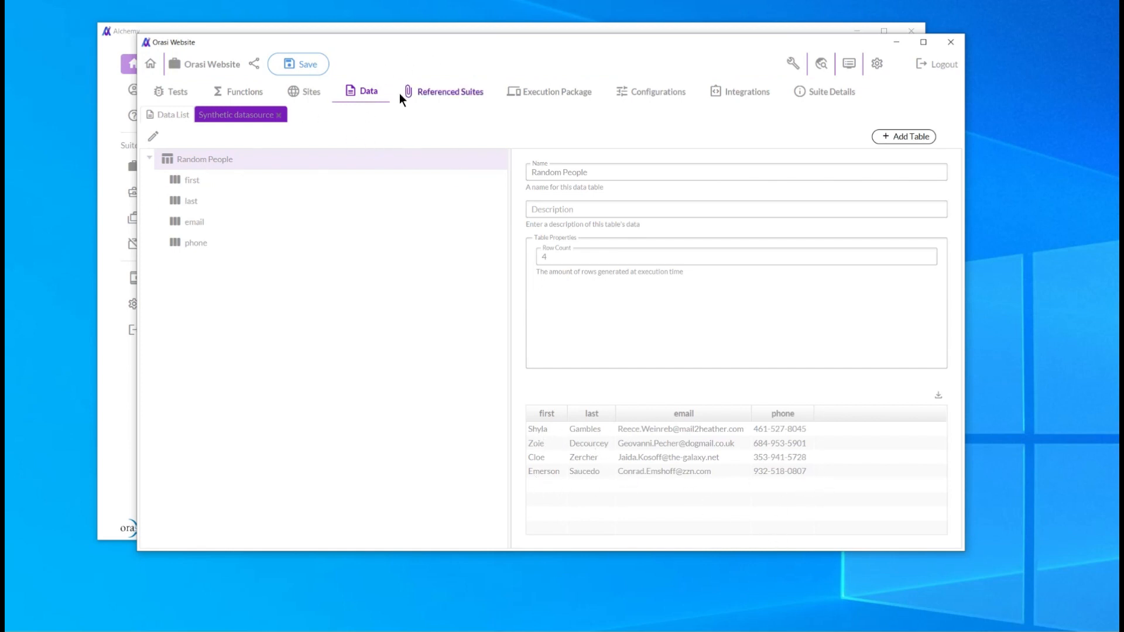
Open the datadrivetest test and assign the Random People table as the For each record step's data table.
{"action": "left_click", "coordinate": [166, 92]}
{"action": "double_click", "coordinate": [231, 178]}
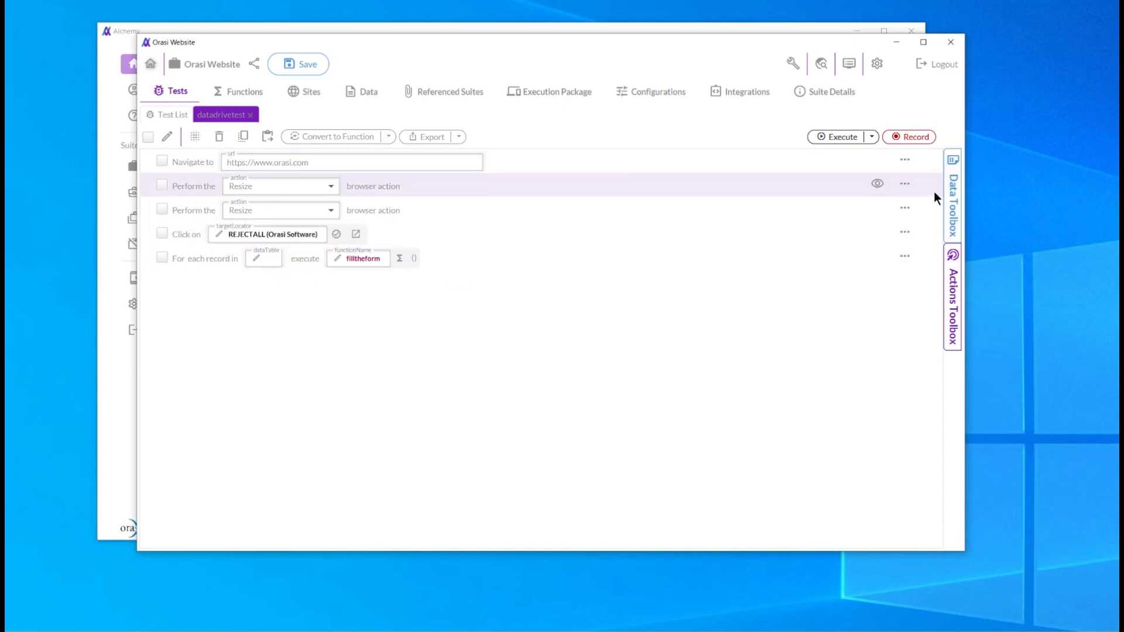
{"action": "left_click", "coordinate": [954, 197]}
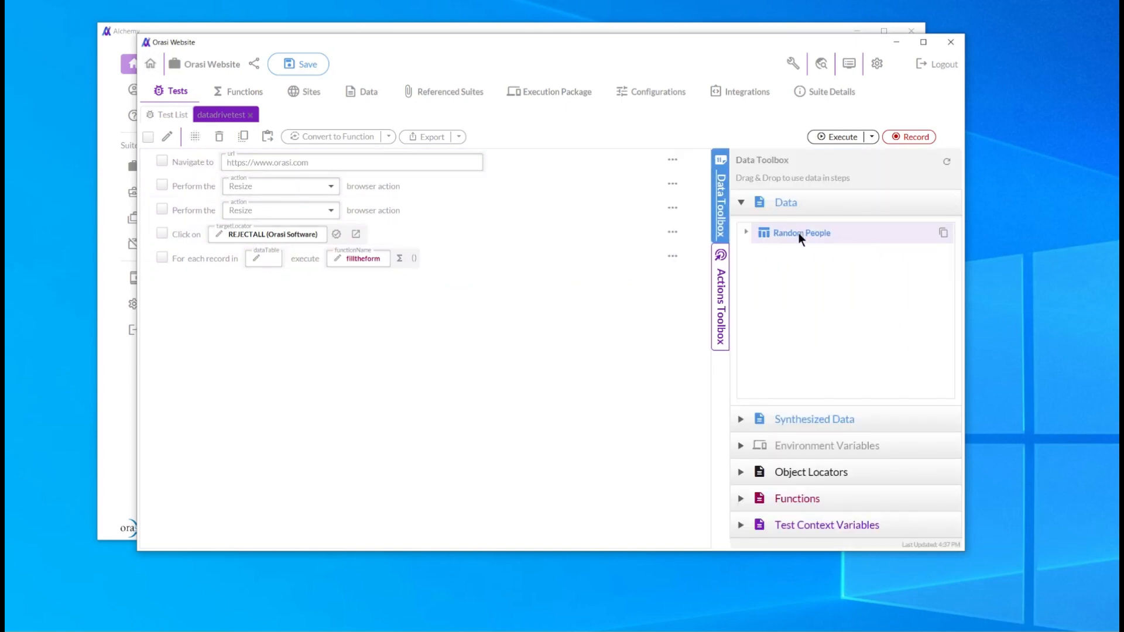
{"action": "left_click_drag", "start_coordinate": [798, 233], "coordinate": [251, 259]}
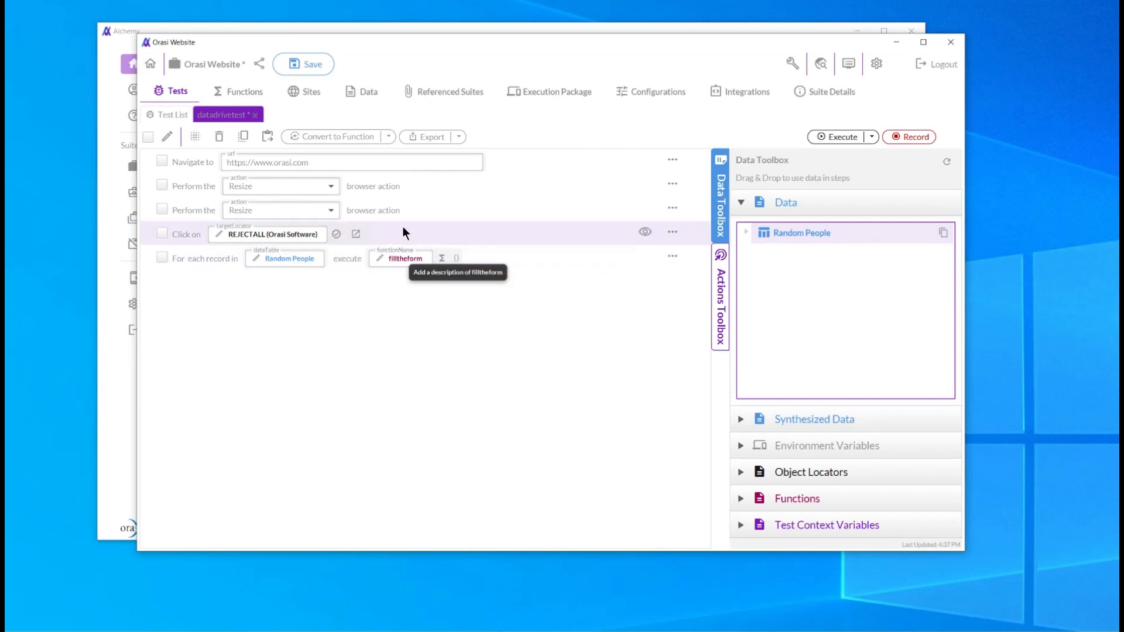
In the filltheform function, bind the Random People first, last, email and phone columns to the matching Type steps, then save.
{"action": "left_click", "coordinate": [238, 94]}
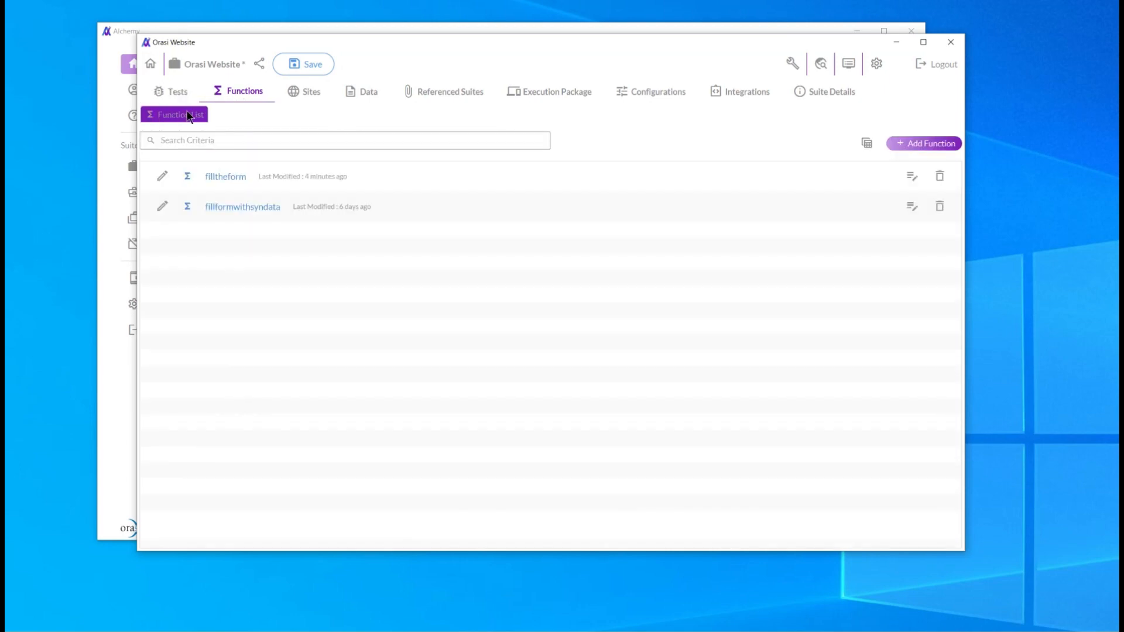
{"action": "left_click", "coordinate": [225, 176]}
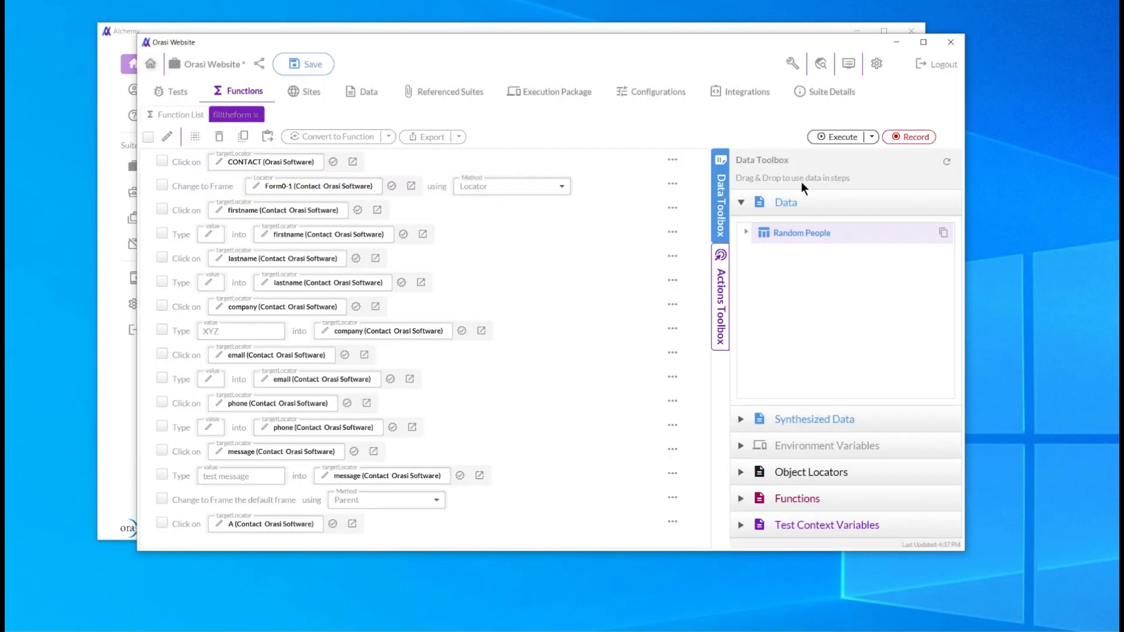
{"action": "left_click", "coordinate": [746, 232]}
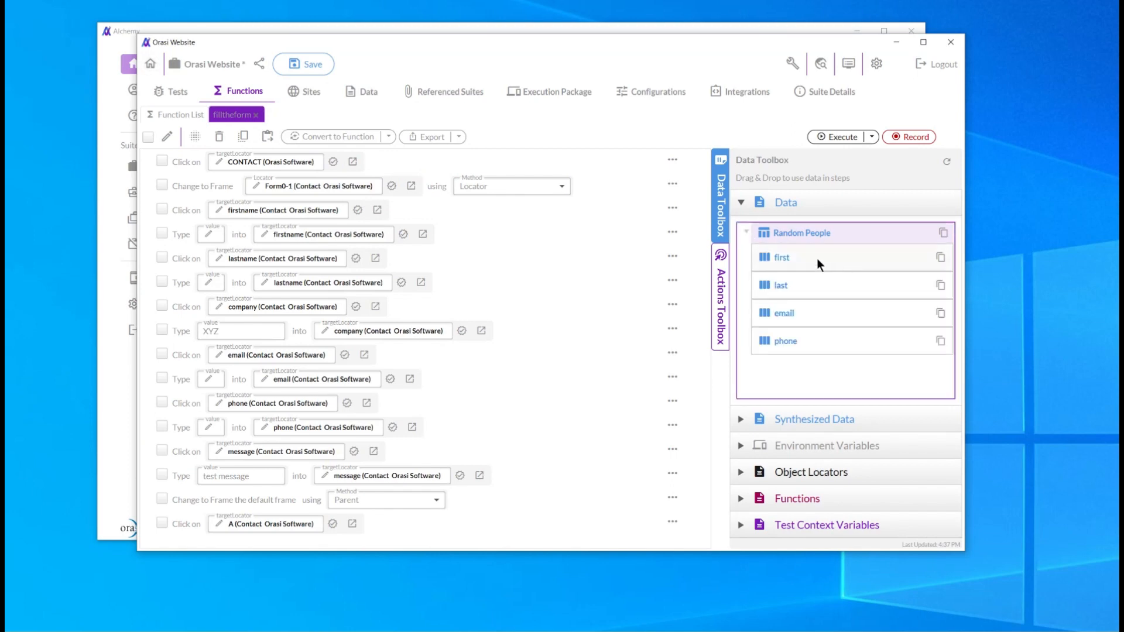
{"action": "left_click_drag", "start_coordinate": [785, 254], "coordinate": [213, 236]}
{"action": "left_click_drag", "start_coordinate": [781, 282], "coordinate": [205, 283]}
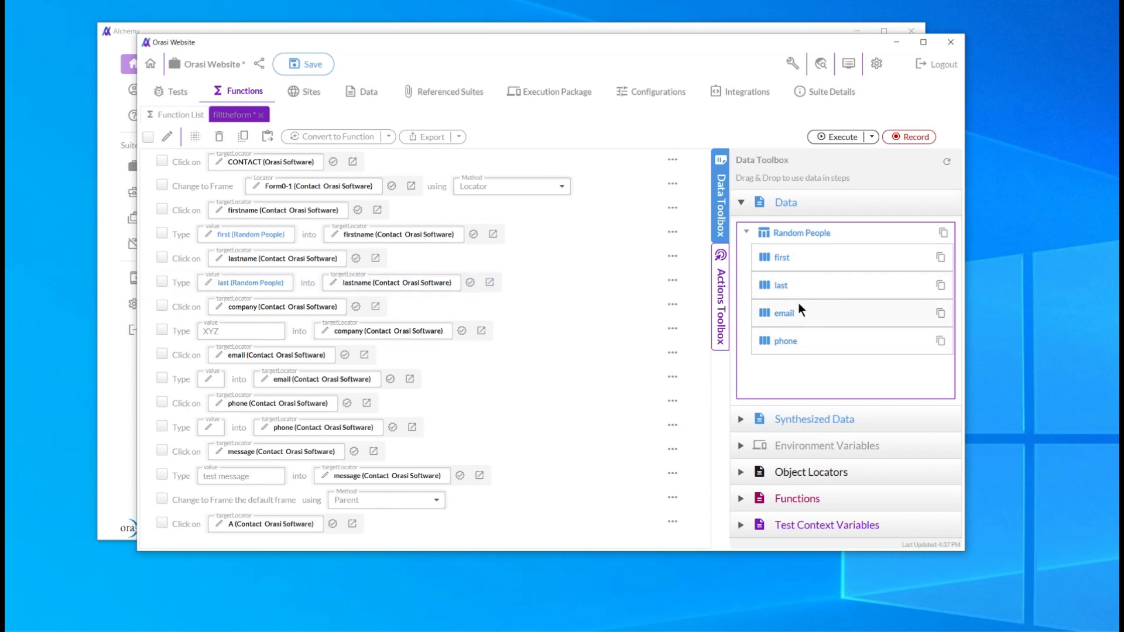
{"action": "left_click_drag", "start_coordinate": [787, 313], "coordinate": [208, 384]}
{"action": "left_click_drag", "start_coordinate": [793, 340], "coordinate": [204, 433]}
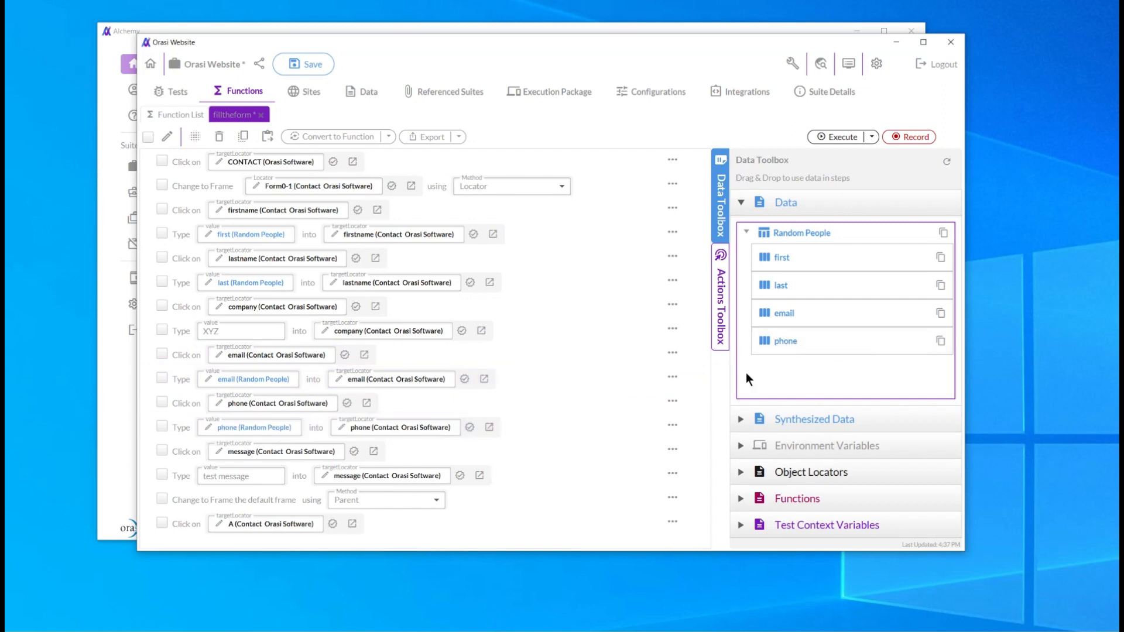
{"action": "left_click", "coordinate": [292, 63]}
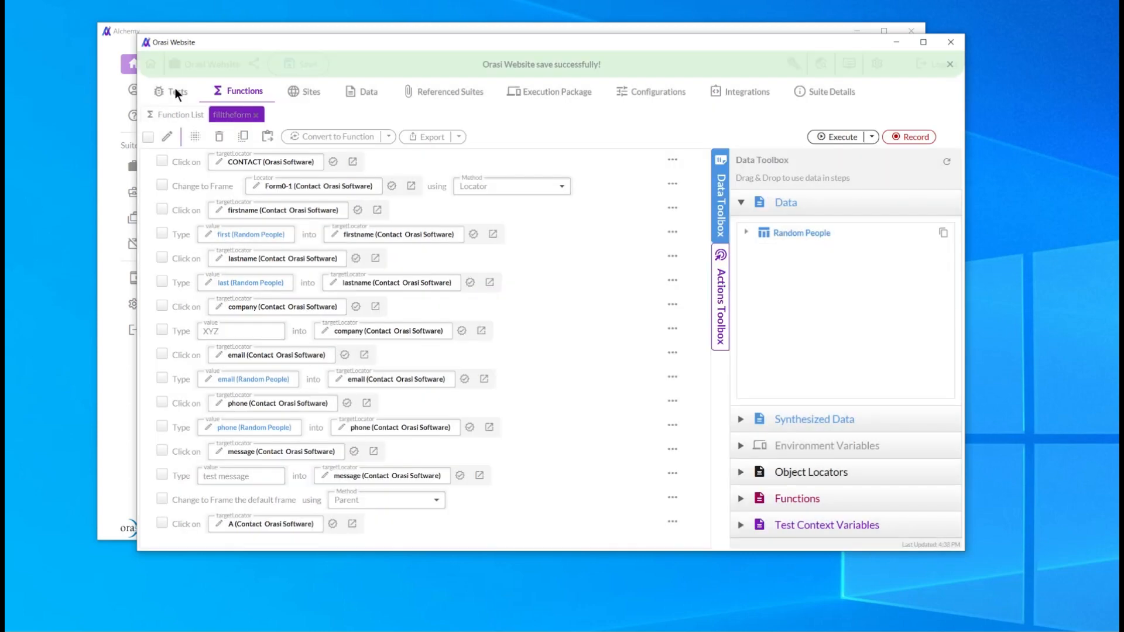
Execute the datadrivetest test and close the browser window when the run finishes.
{"action": "left_click", "coordinate": [175, 91]}
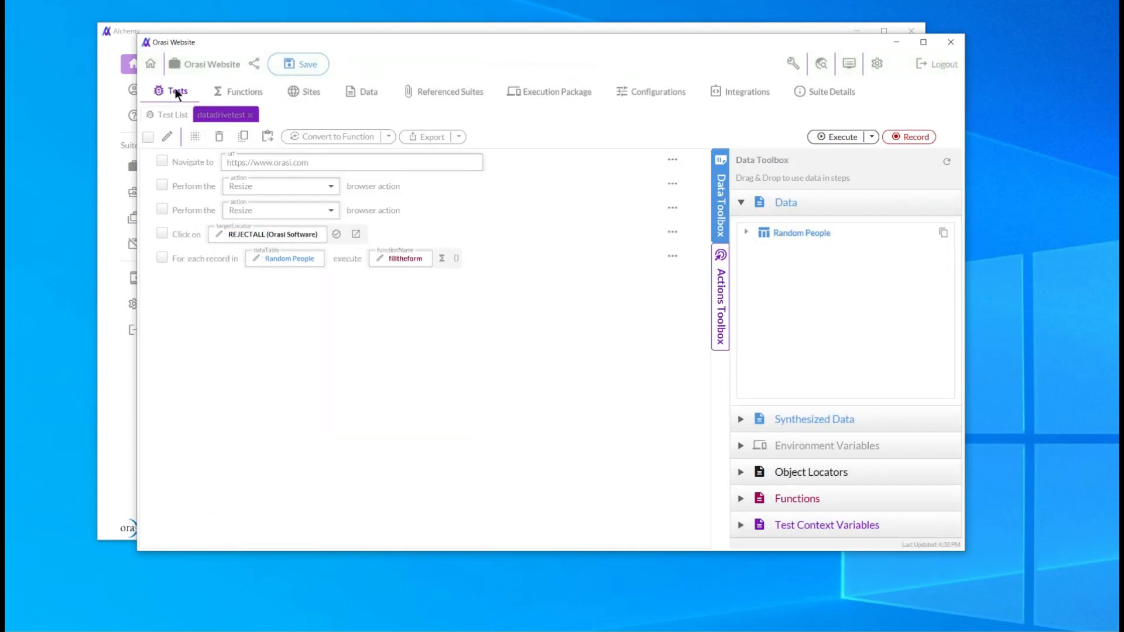
{"action": "left_click", "coordinate": [843, 138]}
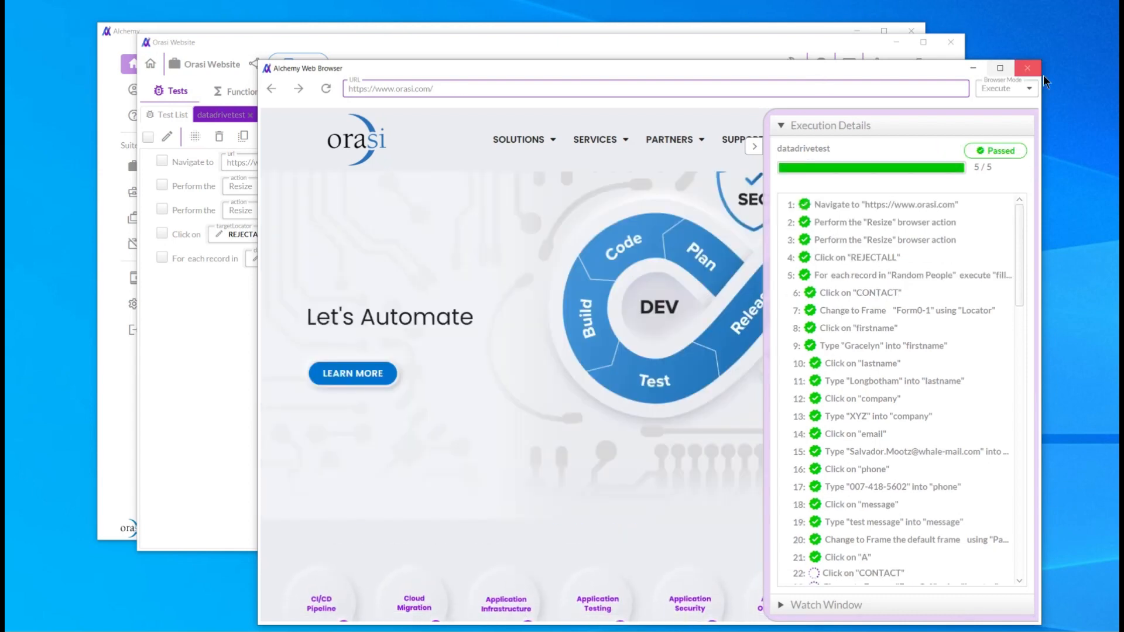
{"action": "left_click", "coordinate": [1028, 68]}
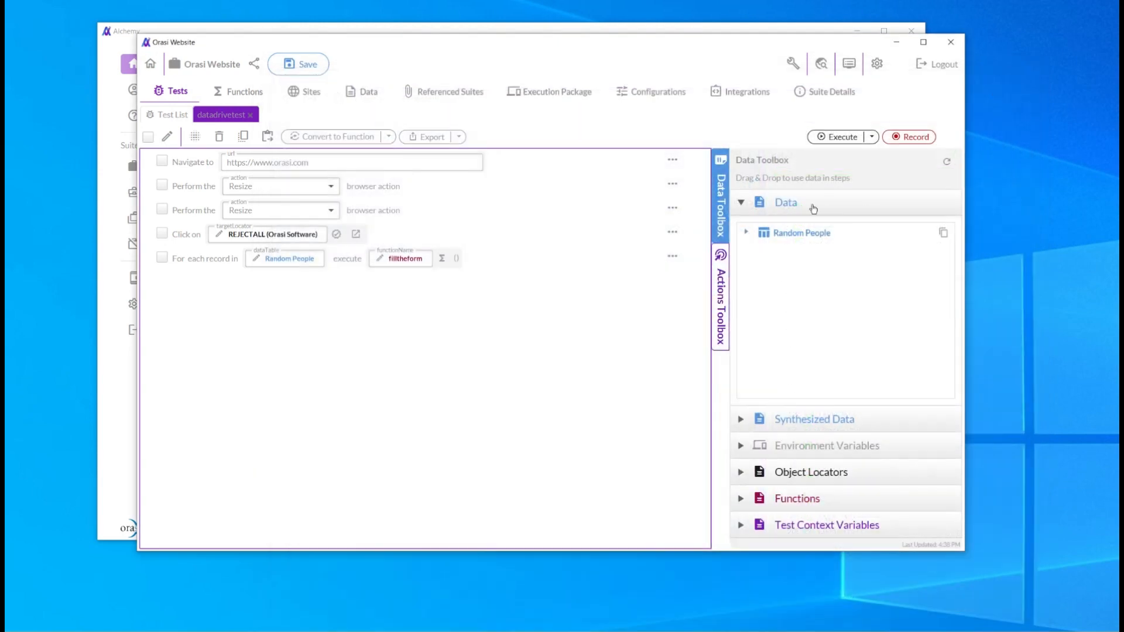
Set the Random People table's row count to 400 and save the suite.
{"action": "left_click", "coordinate": [363, 92]}
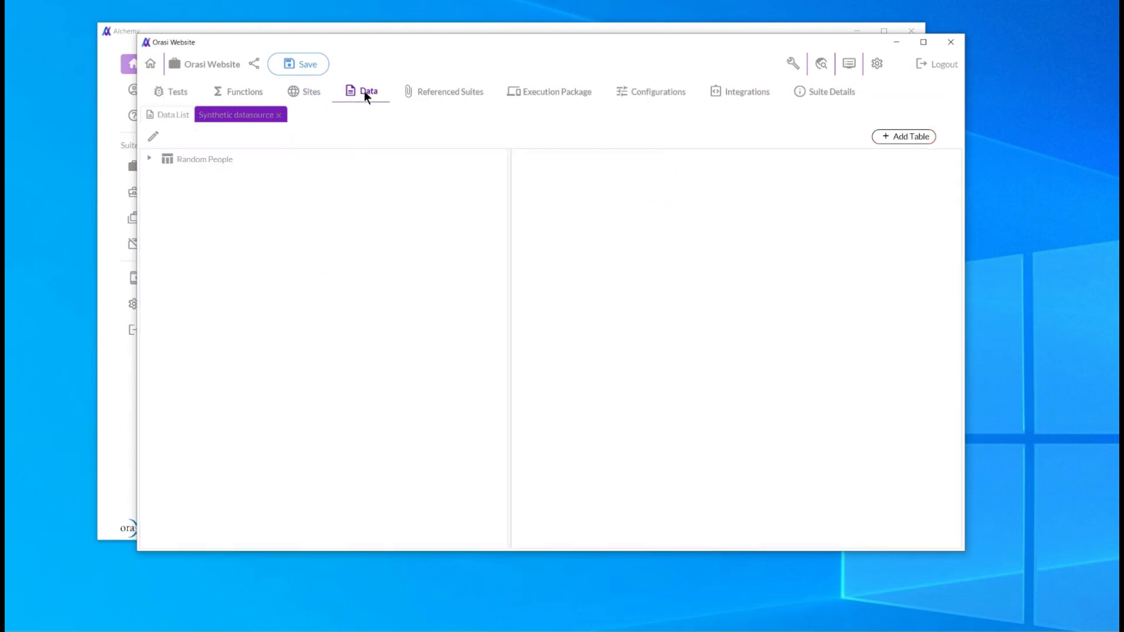
{"action": "left_click", "coordinate": [149, 158]}
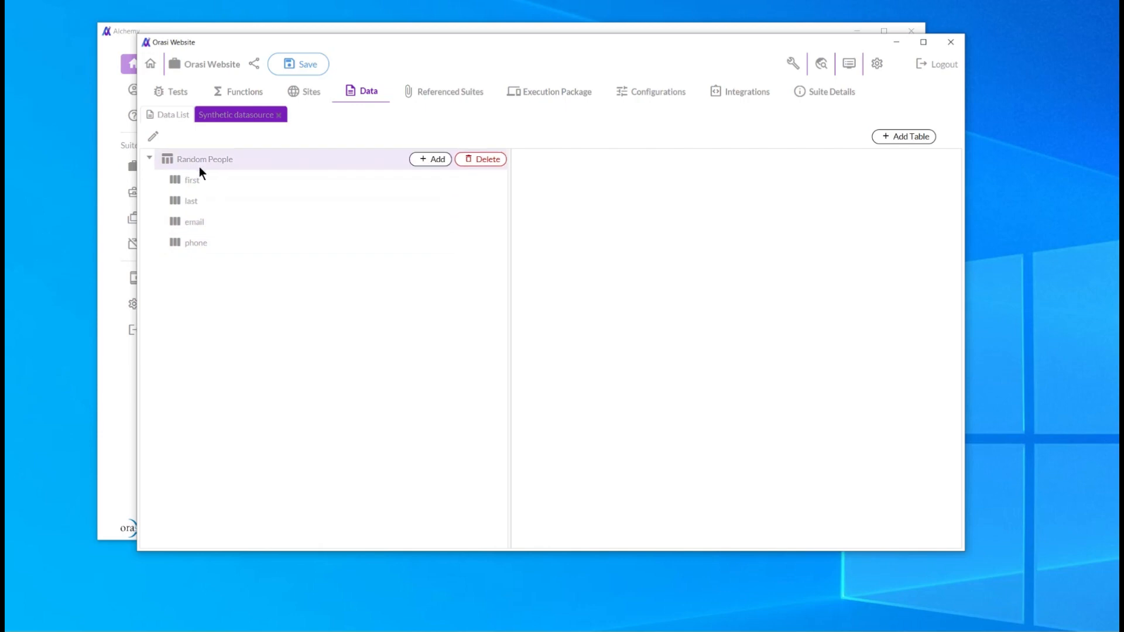
{"action": "left_click", "coordinate": [197, 246]}
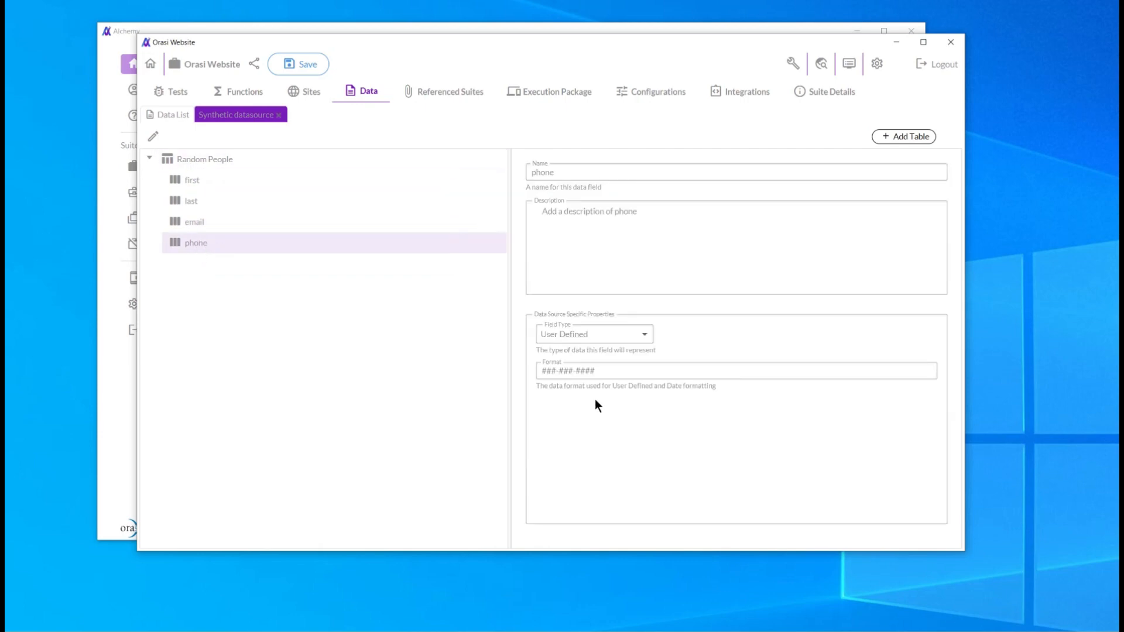
{"action": "left_click", "coordinate": [206, 158]}
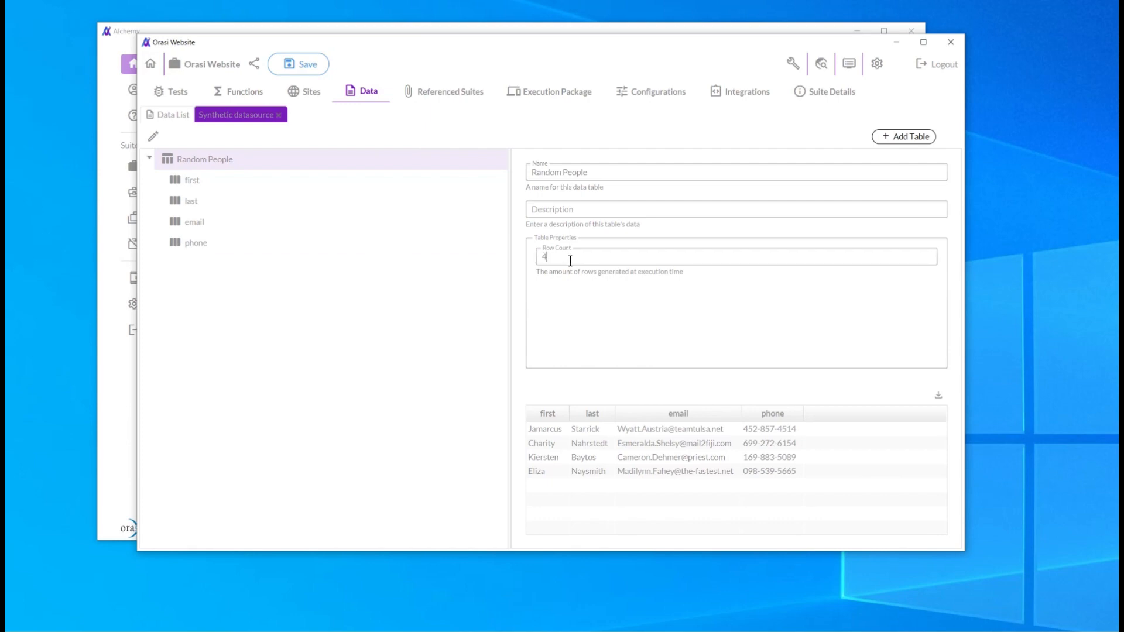
{"action": "type", "text": "00"}
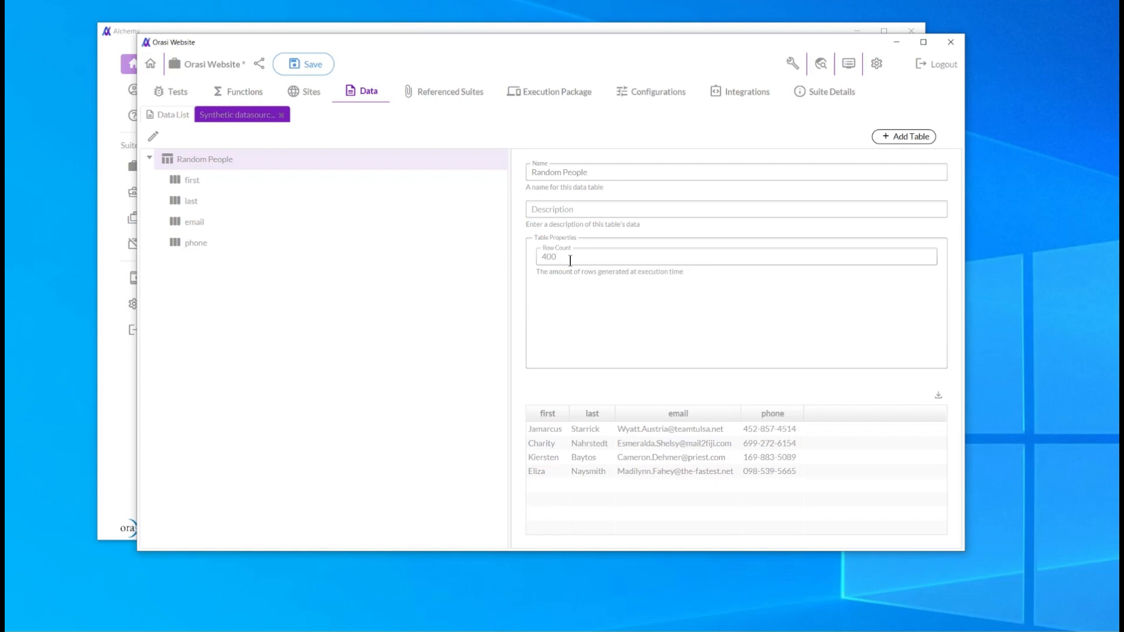
{"action": "left_click", "coordinate": [314, 65]}
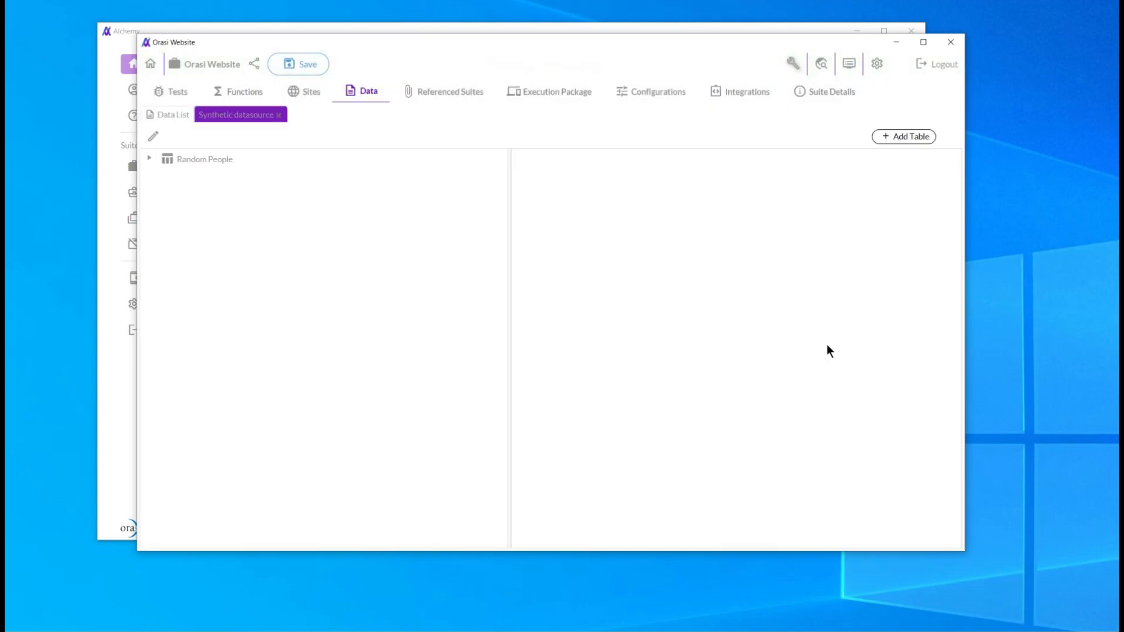
Select the Random People table and scroll through its regenerated preview rows.
{"action": "left_click", "coordinate": [186, 160]}
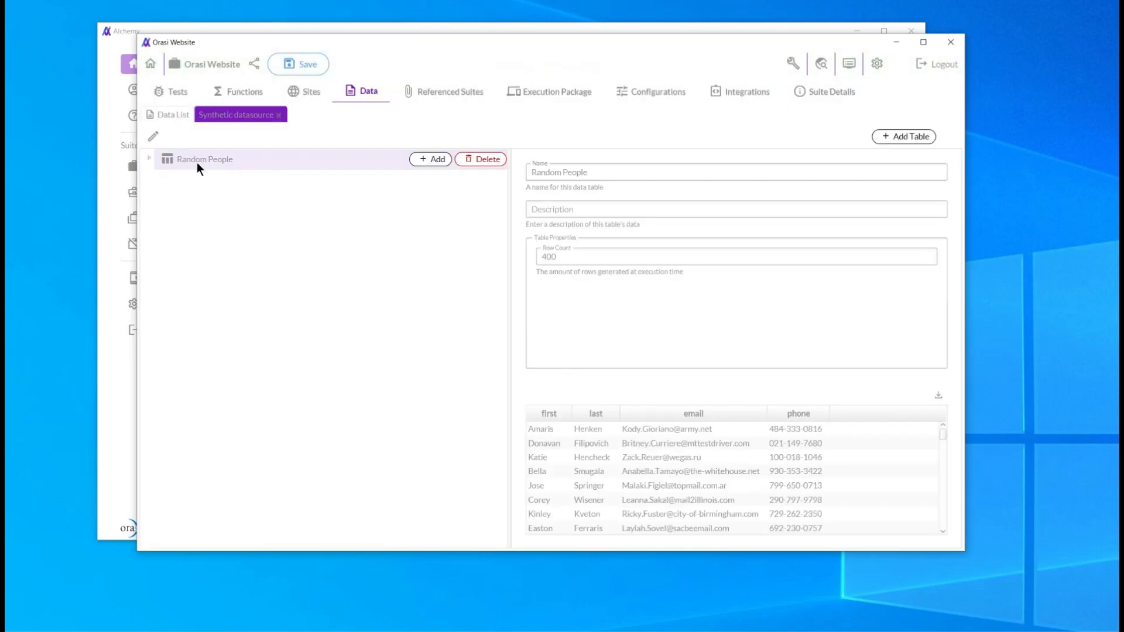
{"action": "mouse_move", "coordinate": [942, 436]}
{"action": "left_mouse_down"}
{"action": "mouse_move", "coordinate": [942, 525]}
{"action": "mouse_move", "coordinate": [943, 424]}
{"action": "left_mouse_up"}
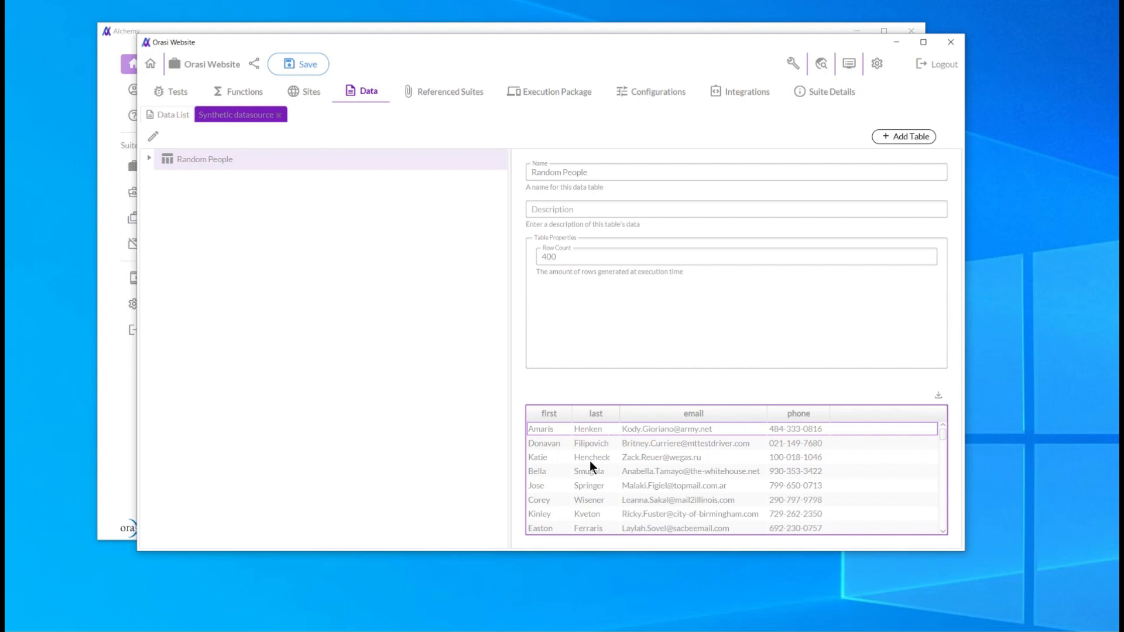
{"action": "left_click", "coordinate": [938, 396]}
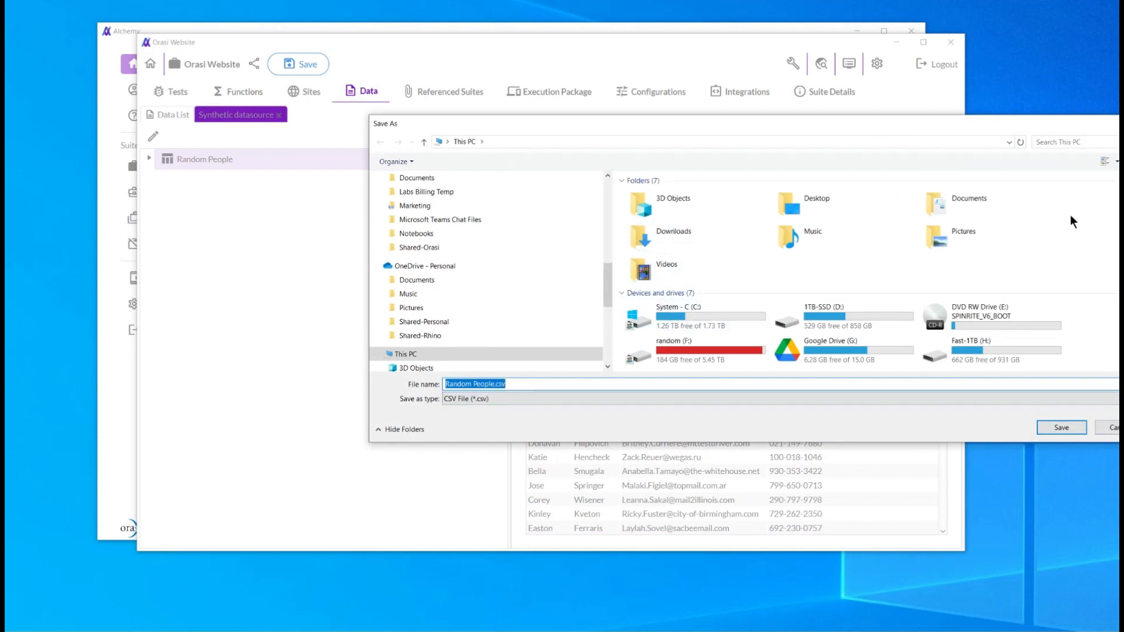
{"action": "left_click_drag", "start_coordinate": [967, 117], "coordinate": [849, 124]}
{"action": "left_click_drag", "start_coordinate": [928, 133], "coordinate": [782, 110]}
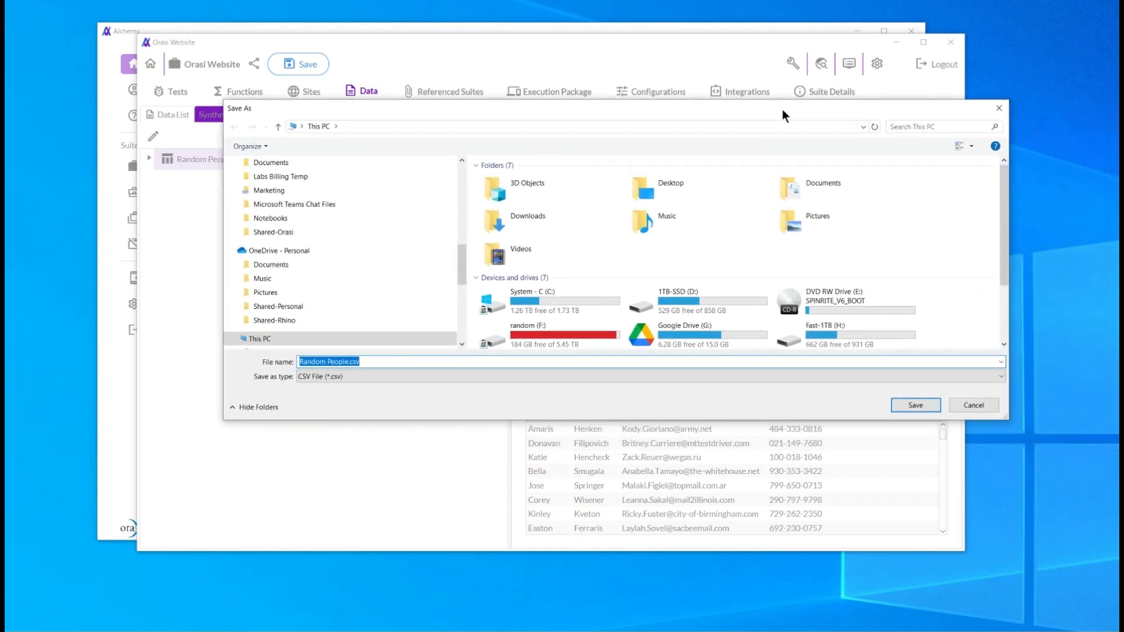
{"action": "left_click", "coordinate": [974, 406]}
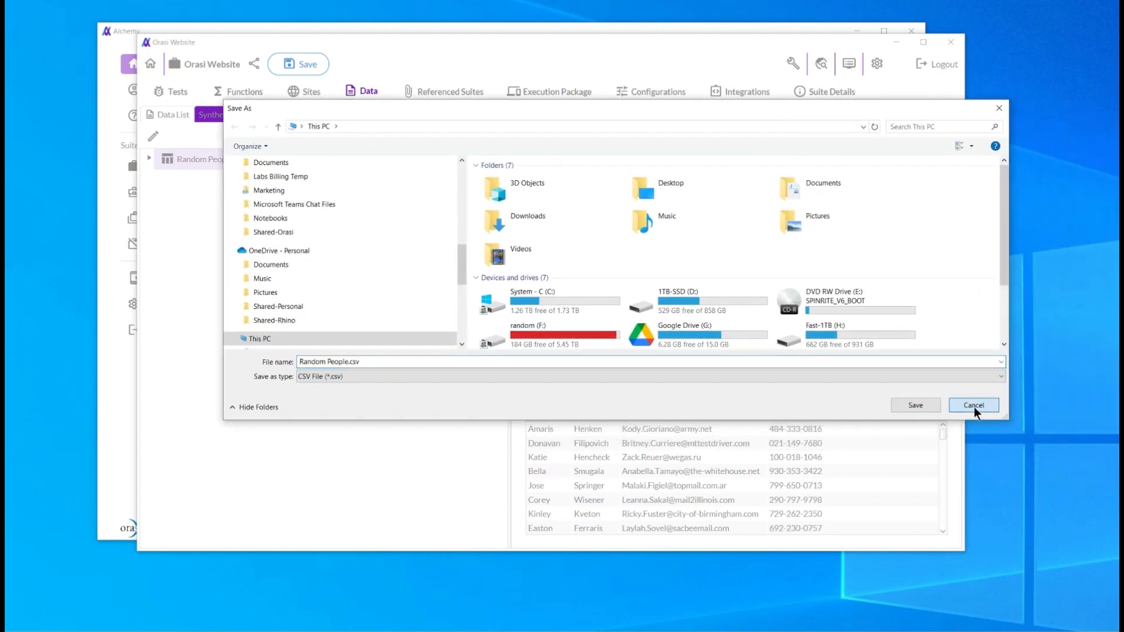
{"action": "left_click", "coordinate": [974, 406]}
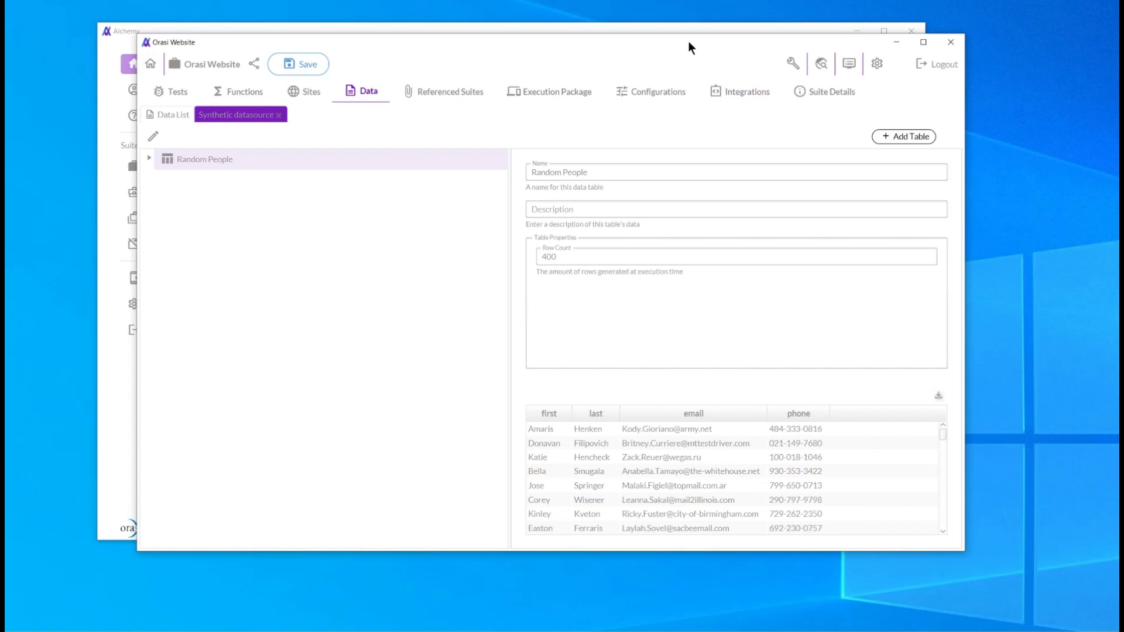
{"action": "left_click_drag", "start_coordinate": [688, 41], "coordinate": [718, 83]}
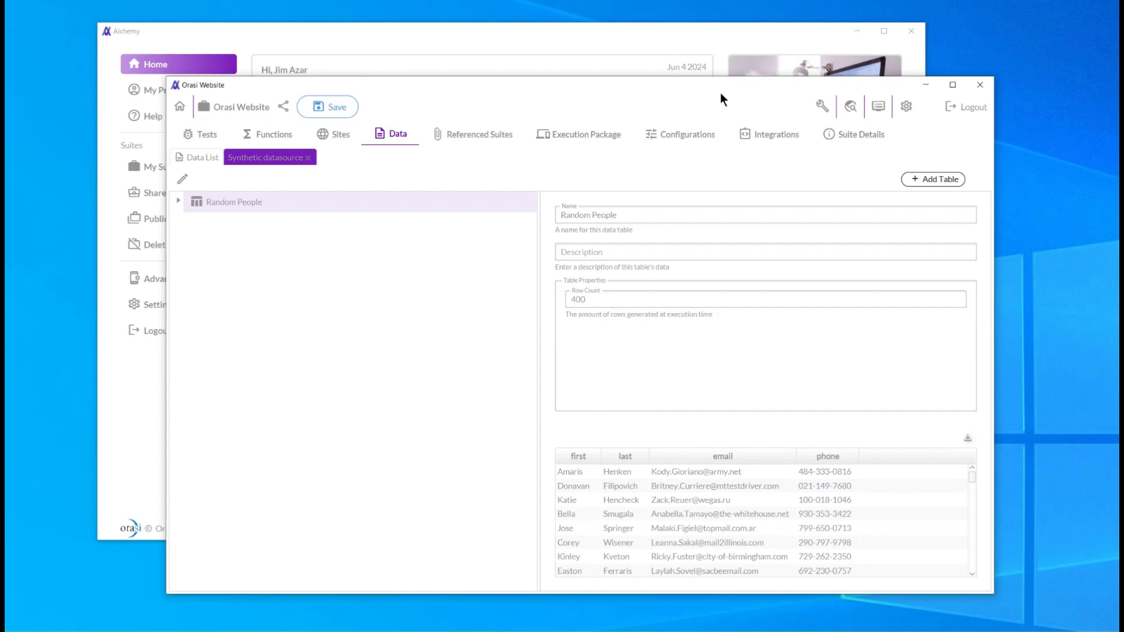